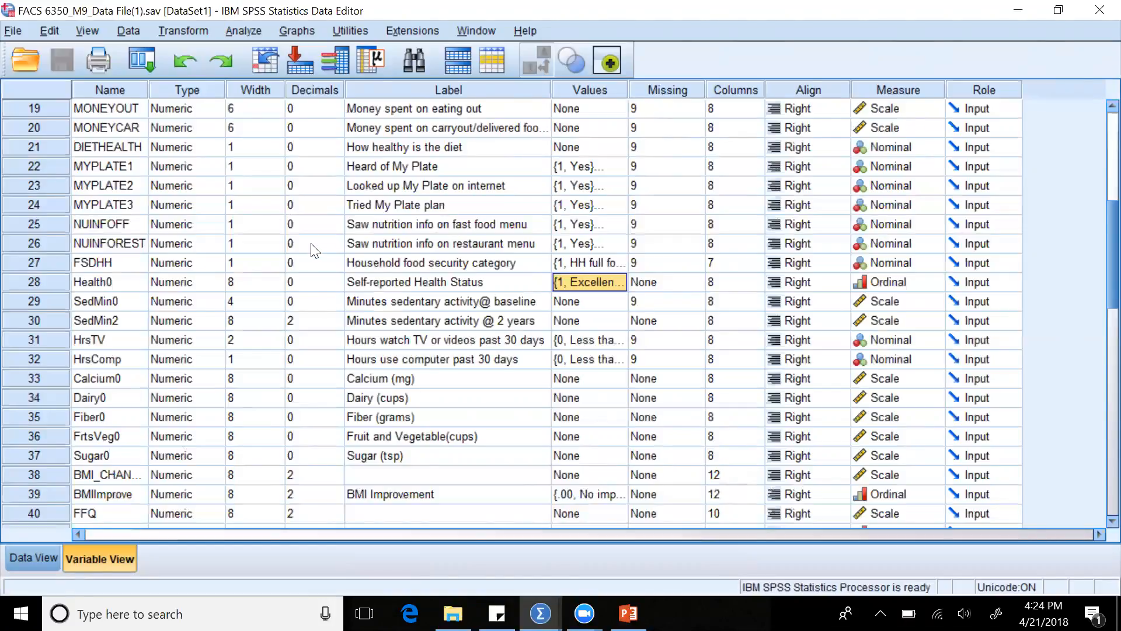
# Start a General Linear Model Repeated Measures analysis and define it with the existing within-subject factor SelfHealth at 4 levels.
pyautogui.click(256, 33)
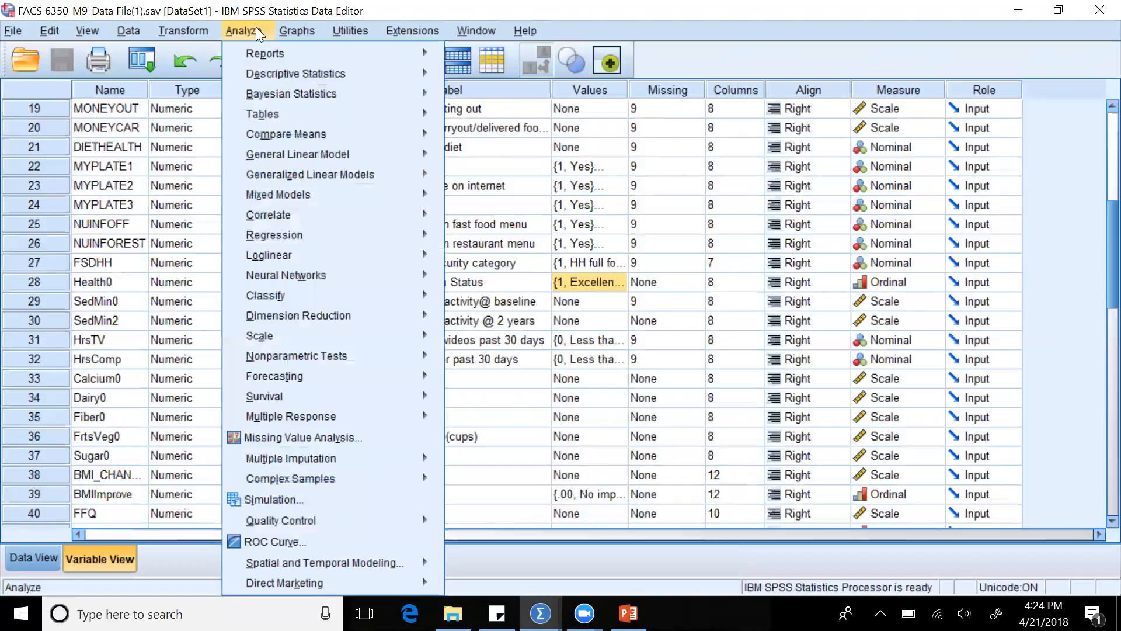
pyautogui.moveTo(270, 114)
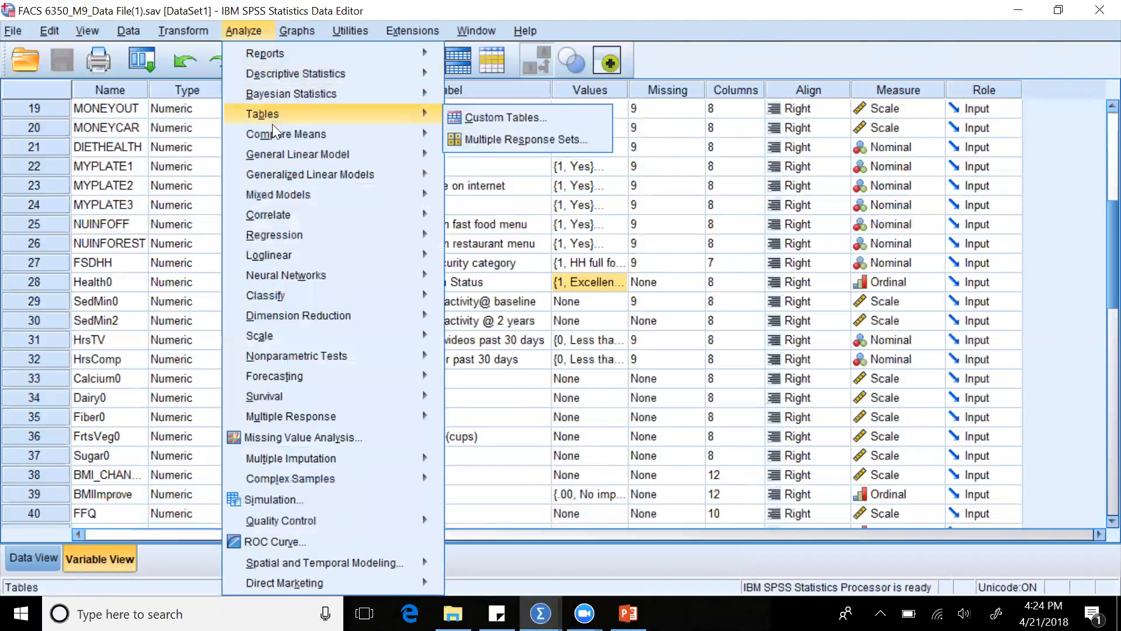
pyautogui.moveTo(273, 177)
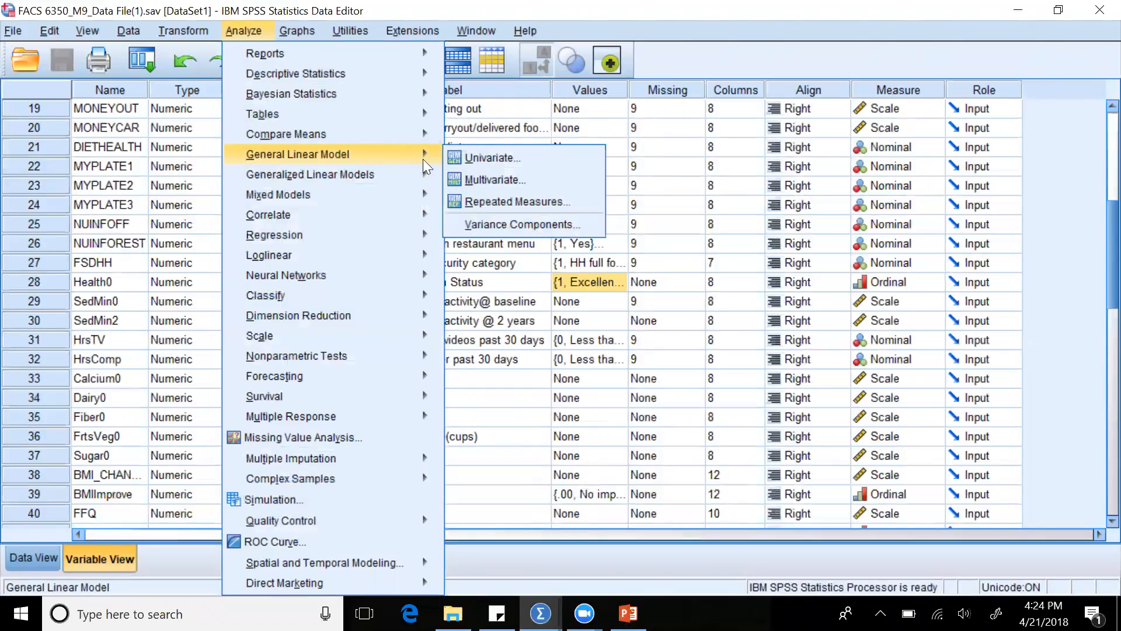
pyautogui.click(466, 201)
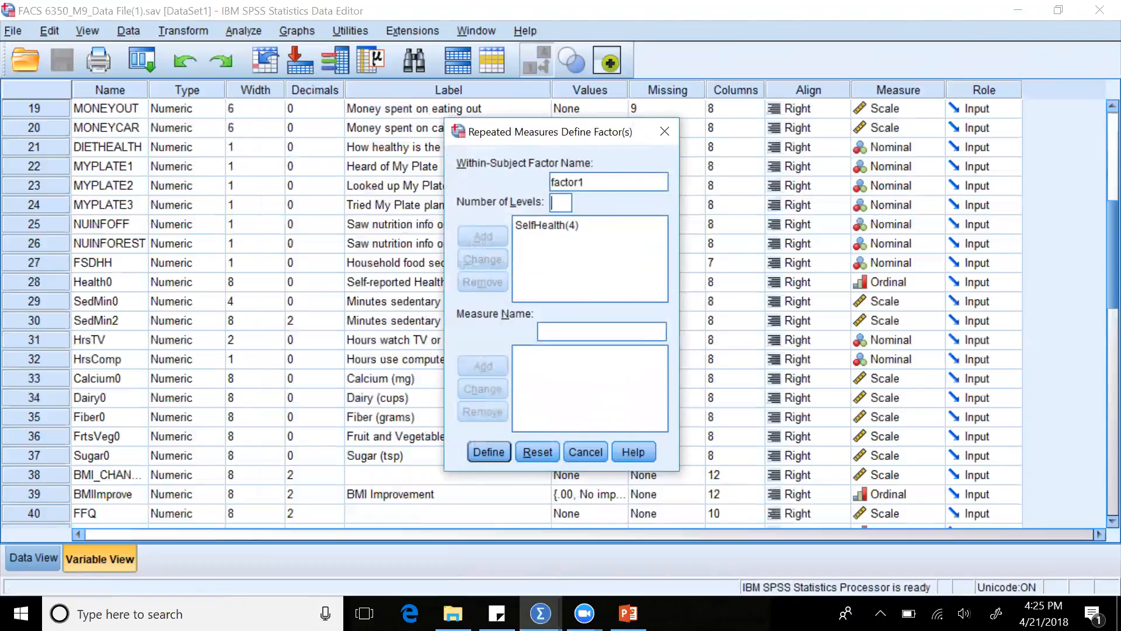
pyautogui.click(569, 232)
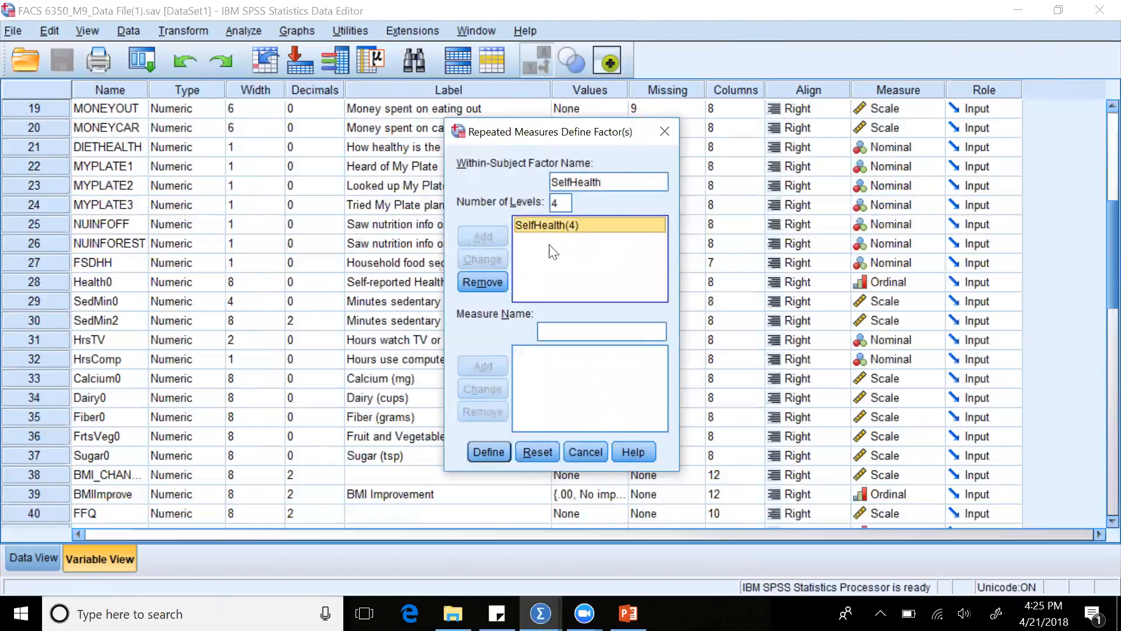
pyautogui.click(489, 452)
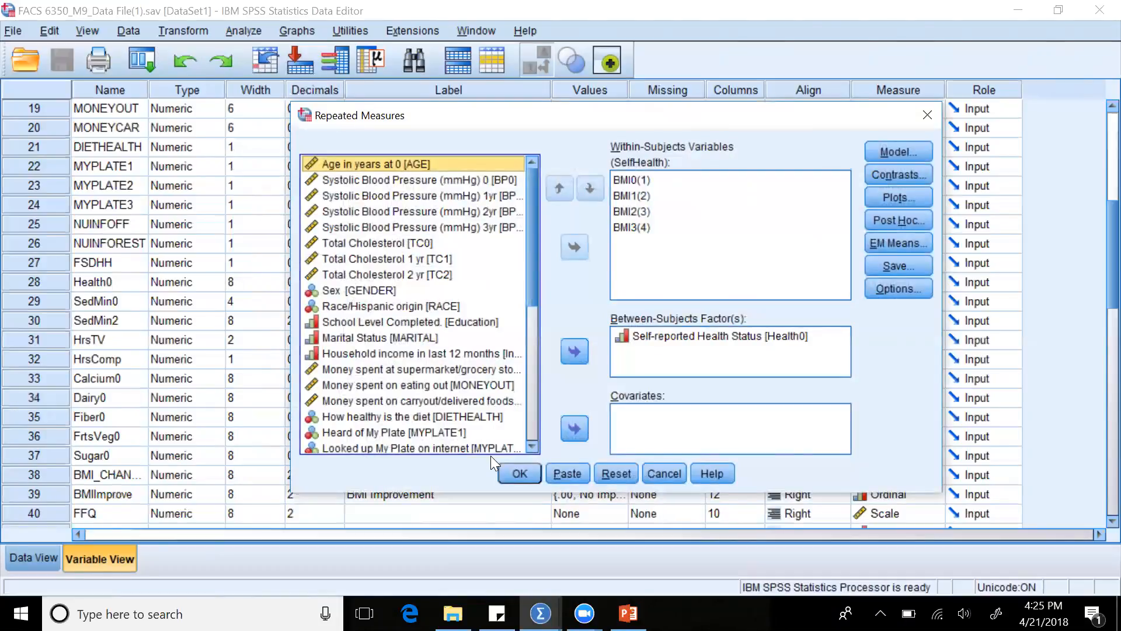
# Remove the variables BMI0, BMI1, BMI2 and BMI3 from the within-subjects variables of SelfHealth.
pyautogui.click(635, 180)
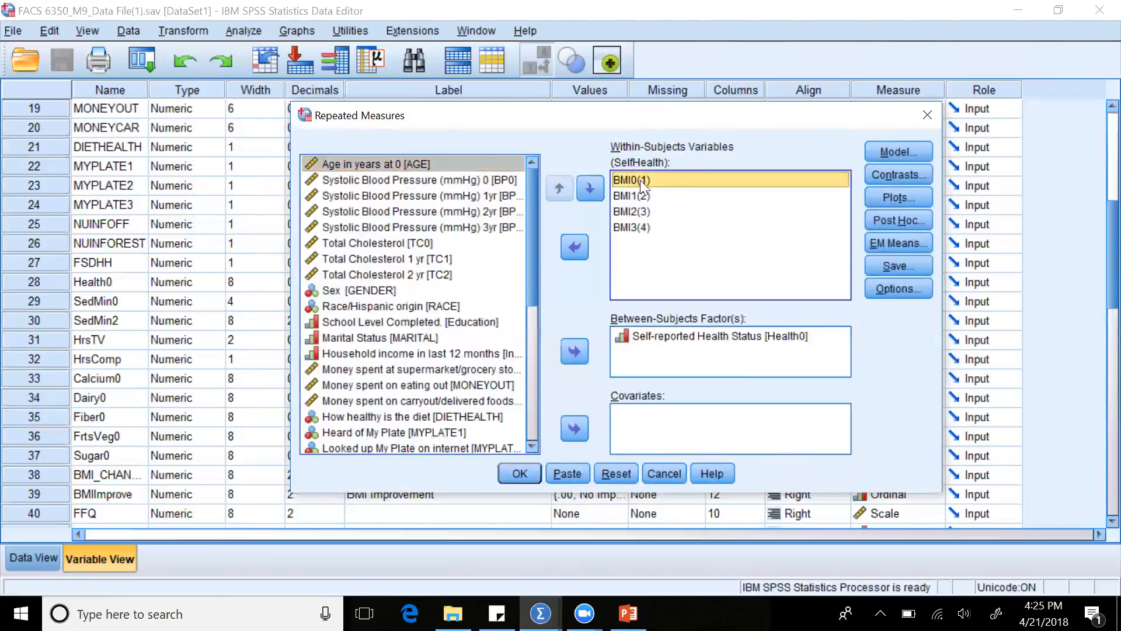
pyautogui.hotkey('shift', 'Down')
pyautogui.hotkey('shift', 'Down')
pyautogui.hotkey('shift', 'Down')
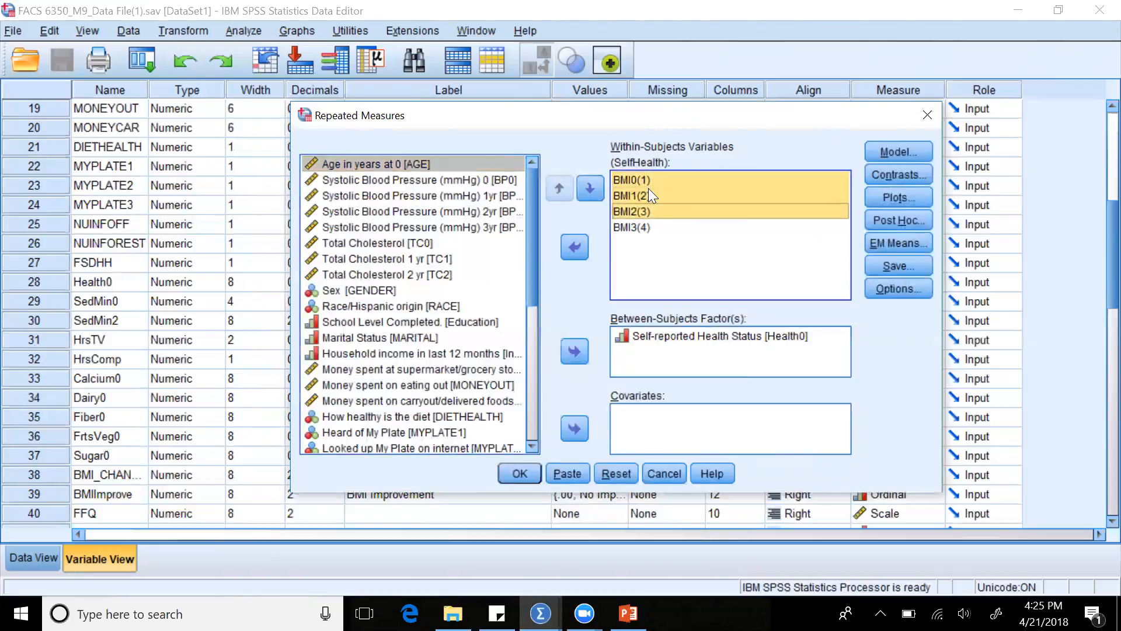
pyautogui.click(574, 248)
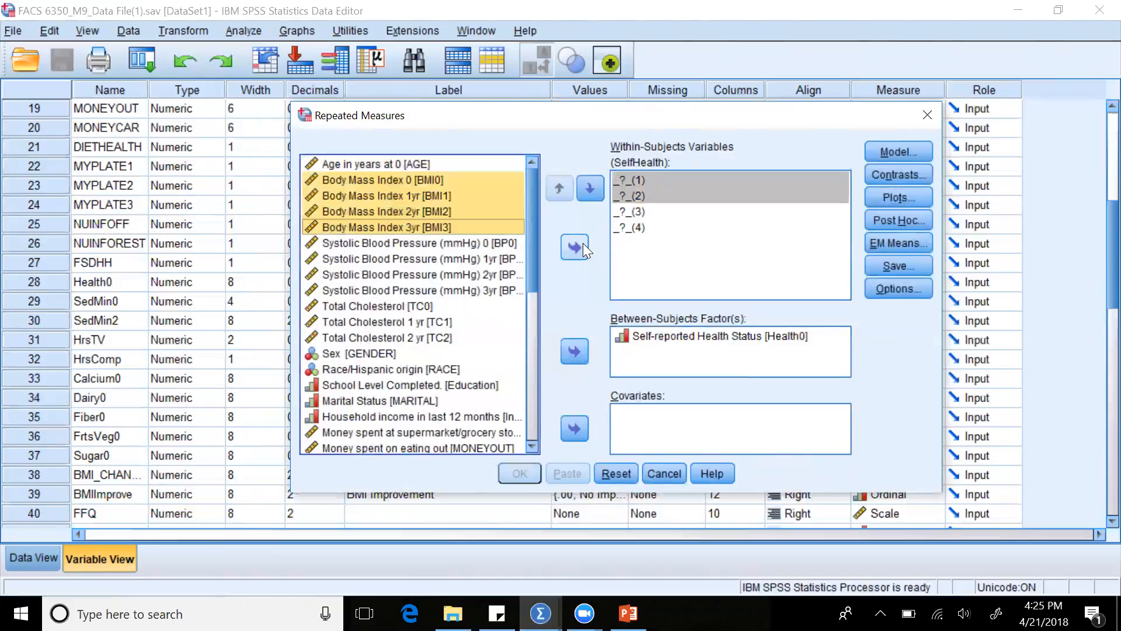
# Assign Body Mass Index 0 [BMI0] to level 1 and Body Mass Index 1yr [BMI1] to level 2 of the within-subjects variables.
pyautogui.click(640, 246)
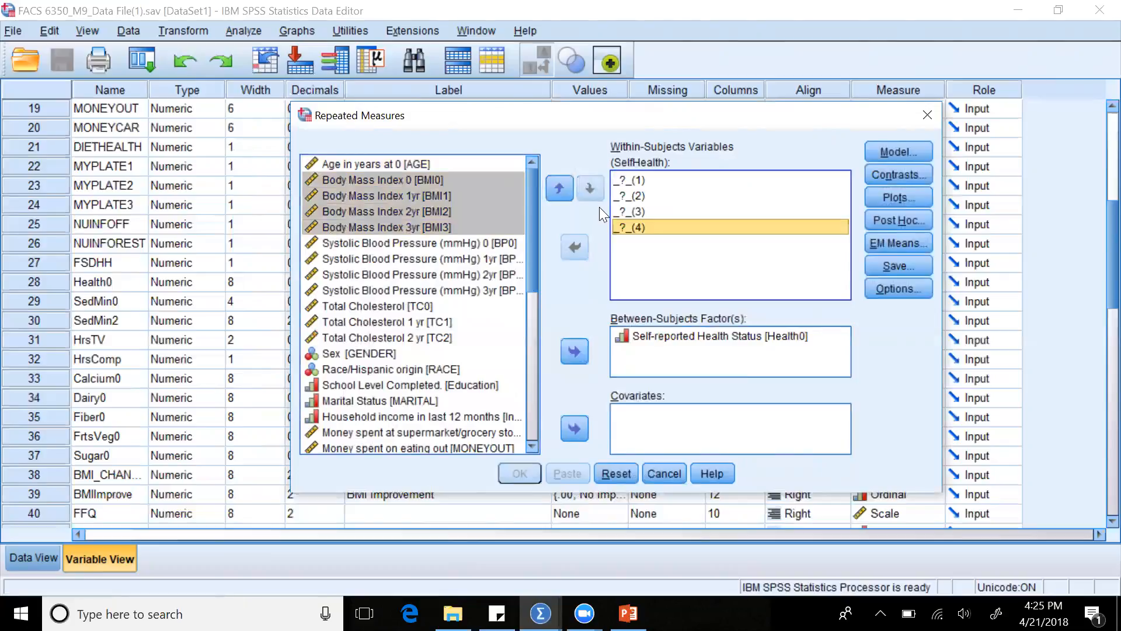
pyautogui.click(638, 181)
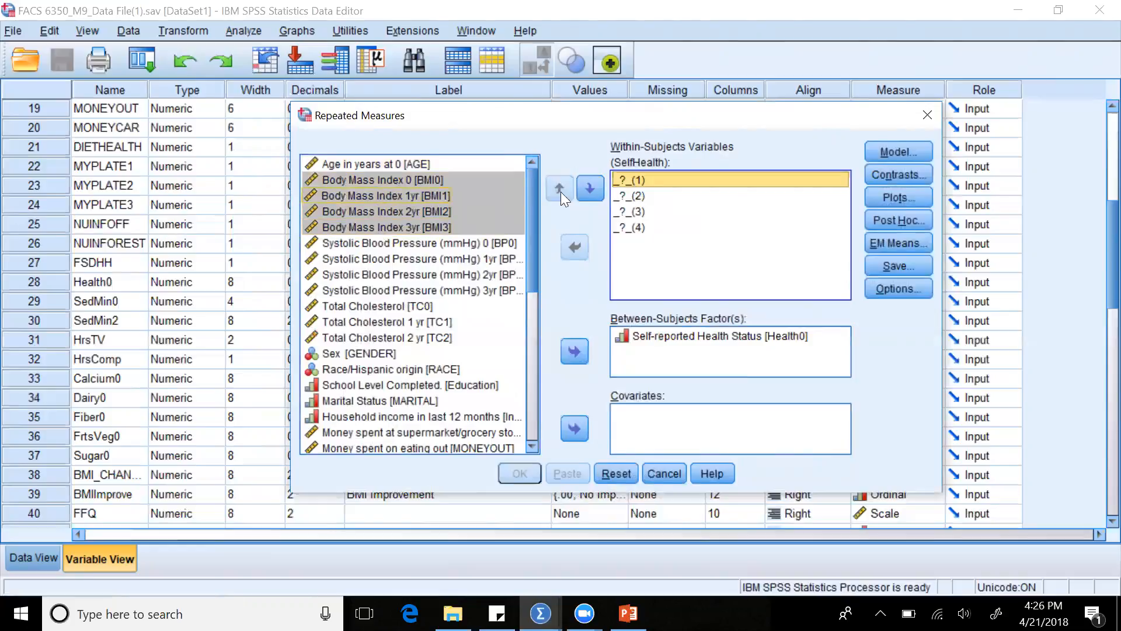
pyautogui.click(387, 179)
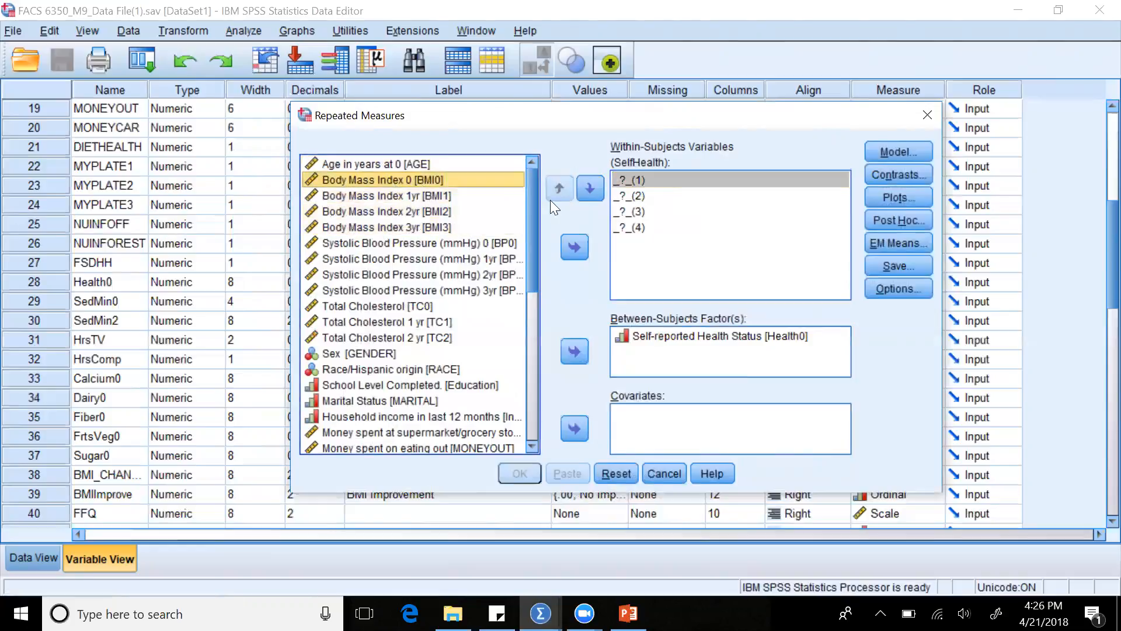
pyautogui.click(572, 249)
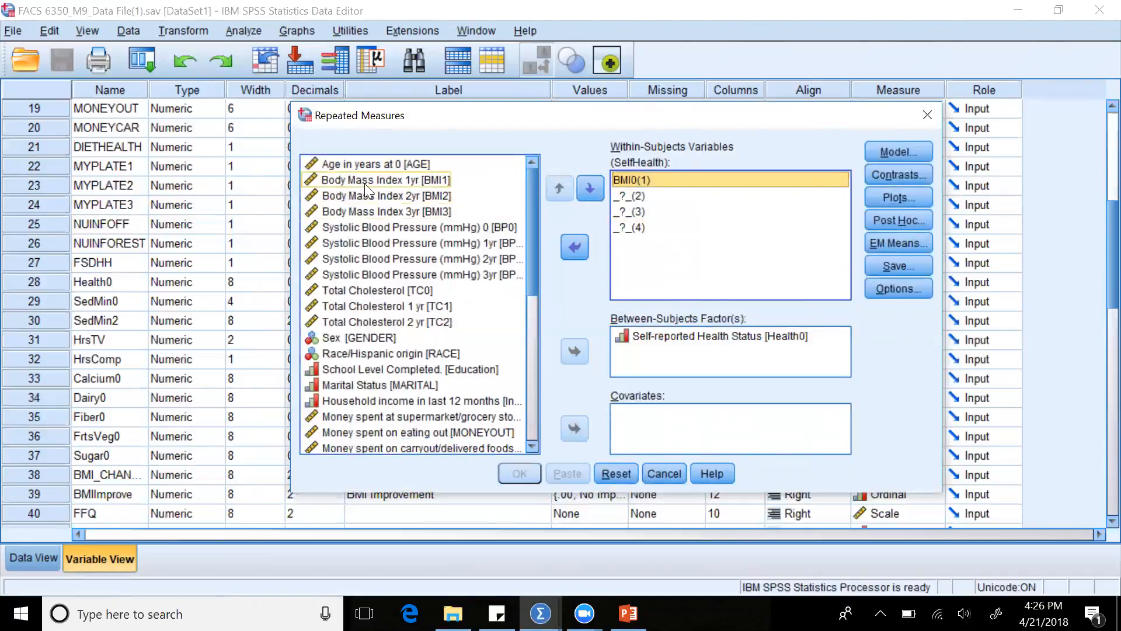
pyautogui.click(409, 176)
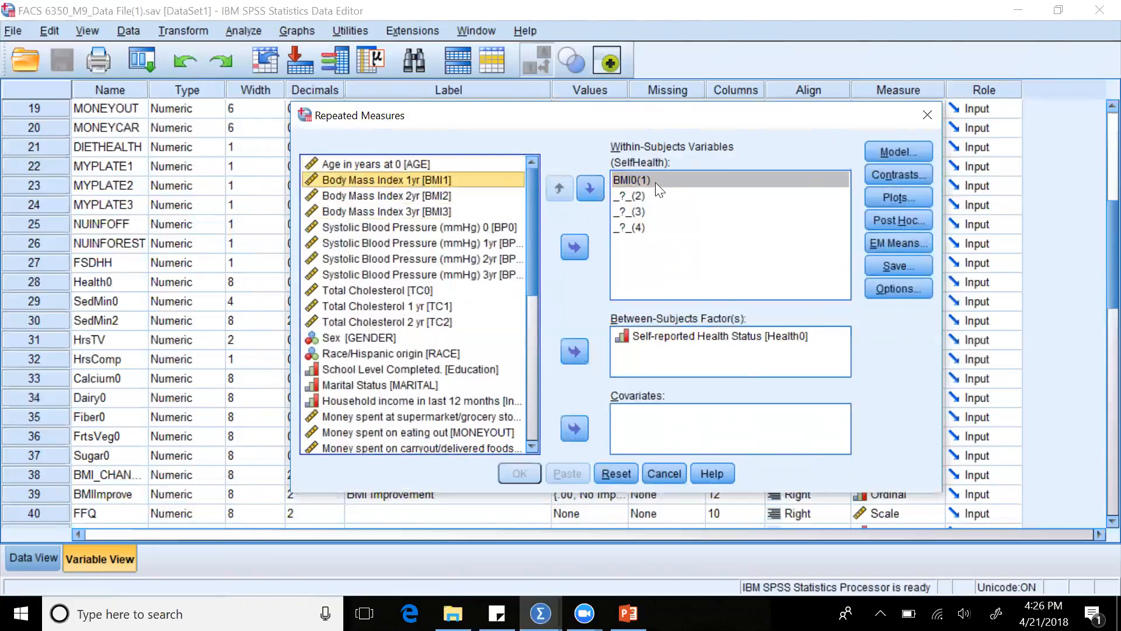
pyautogui.click(638, 197)
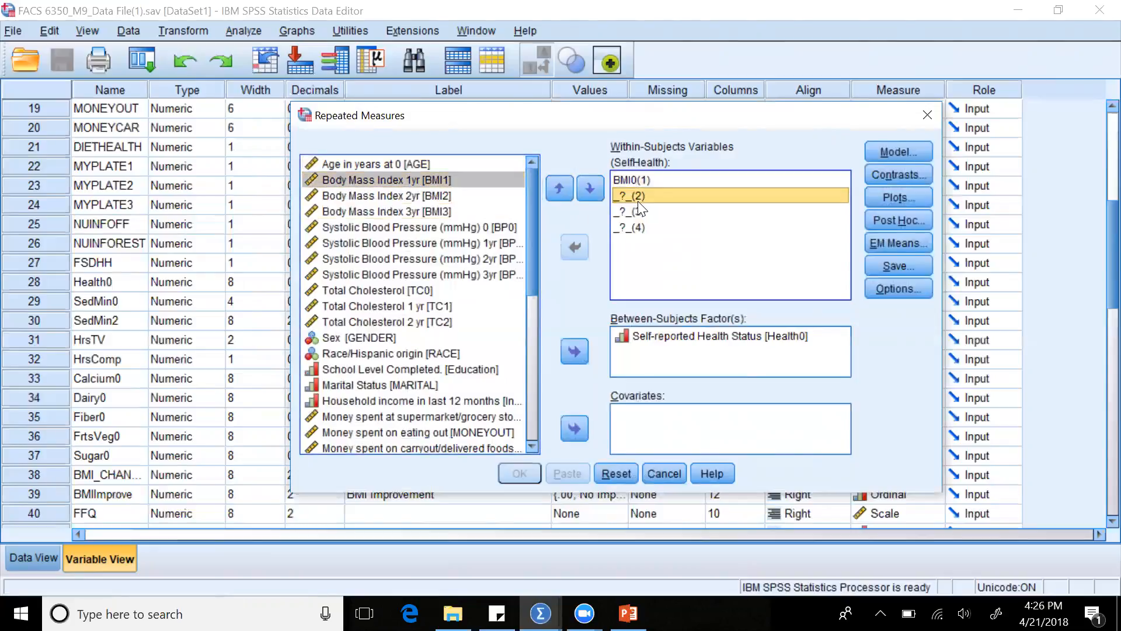
pyautogui.click(445, 182)
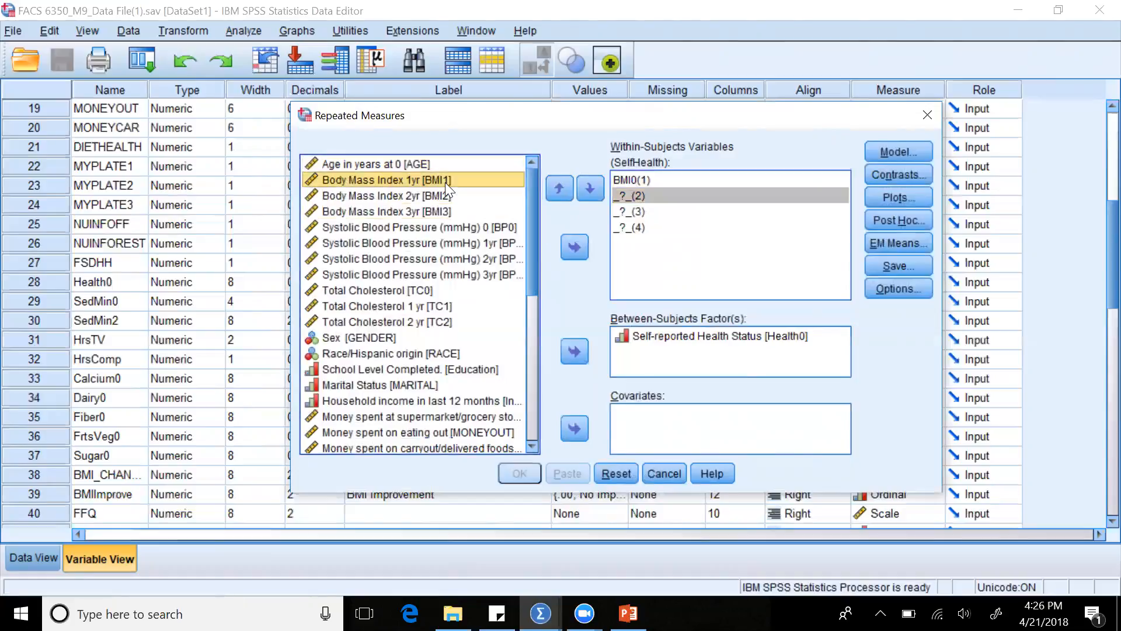
pyautogui.click(575, 247)
# Assign Body Mass Index 2yr [BMI2] to level 3 and Body Mass Index 3yr [BMI3] to level 4 of the within-subjects variables.
pyautogui.click(635, 211)
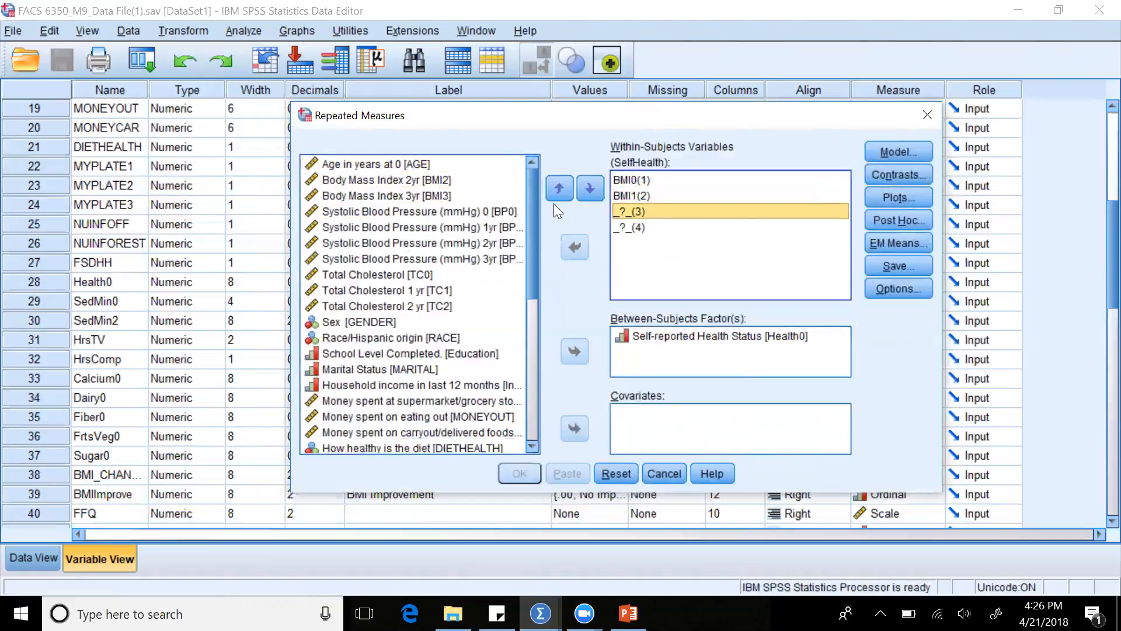
pyautogui.click(462, 185)
pyautogui.click(461, 181)
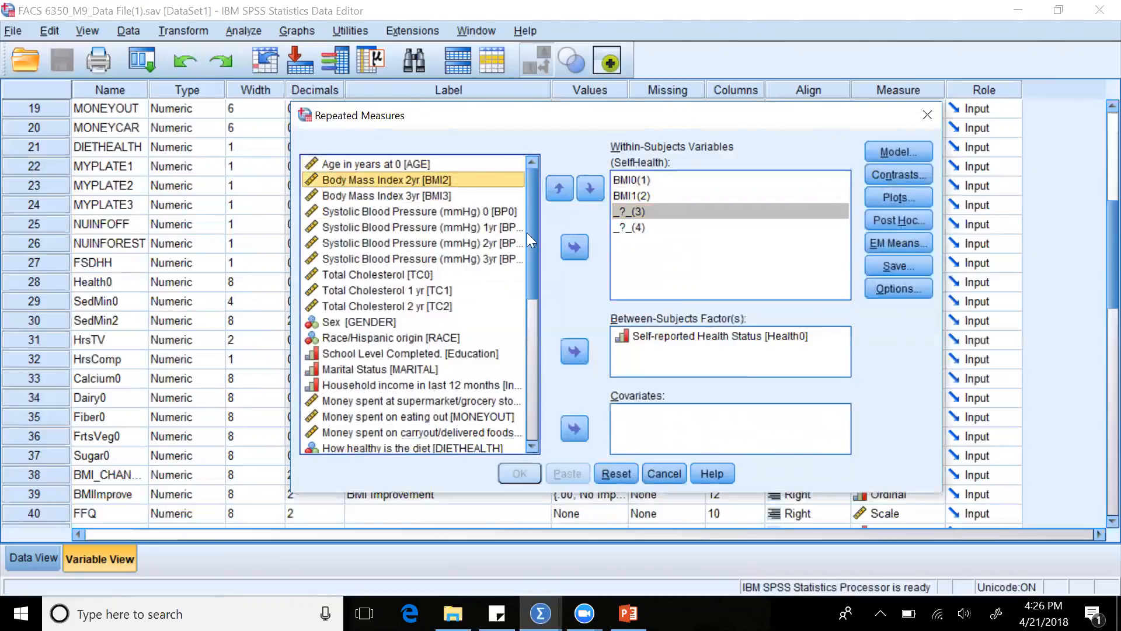
pyautogui.click(575, 250)
pyautogui.click(626, 229)
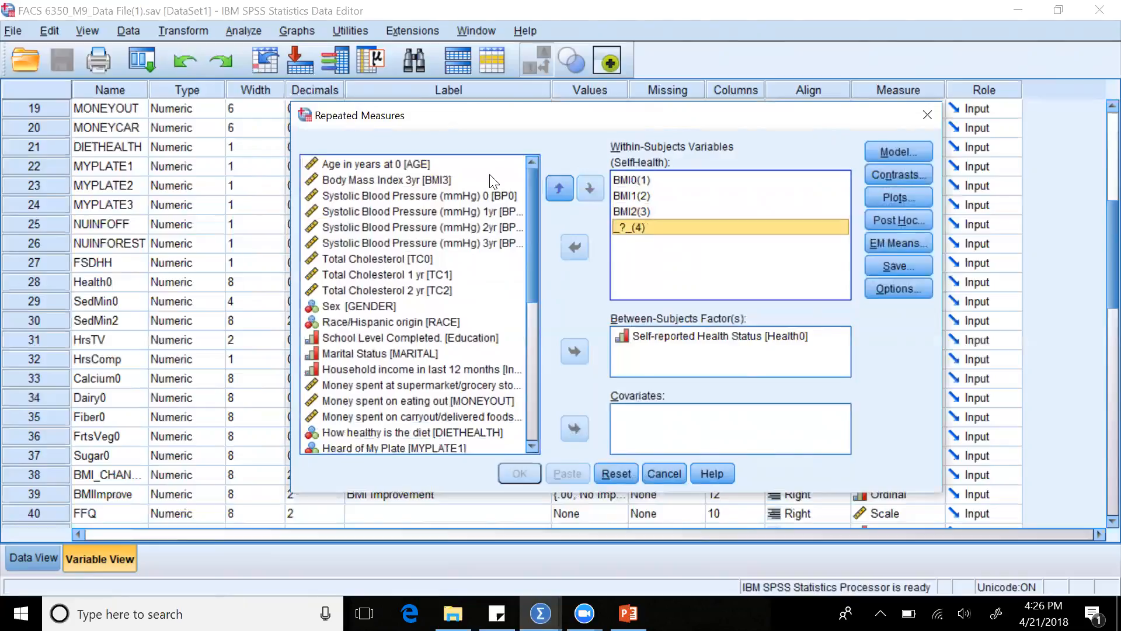
pyautogui.click(444, 180)
pyautogui.click(575, 247)
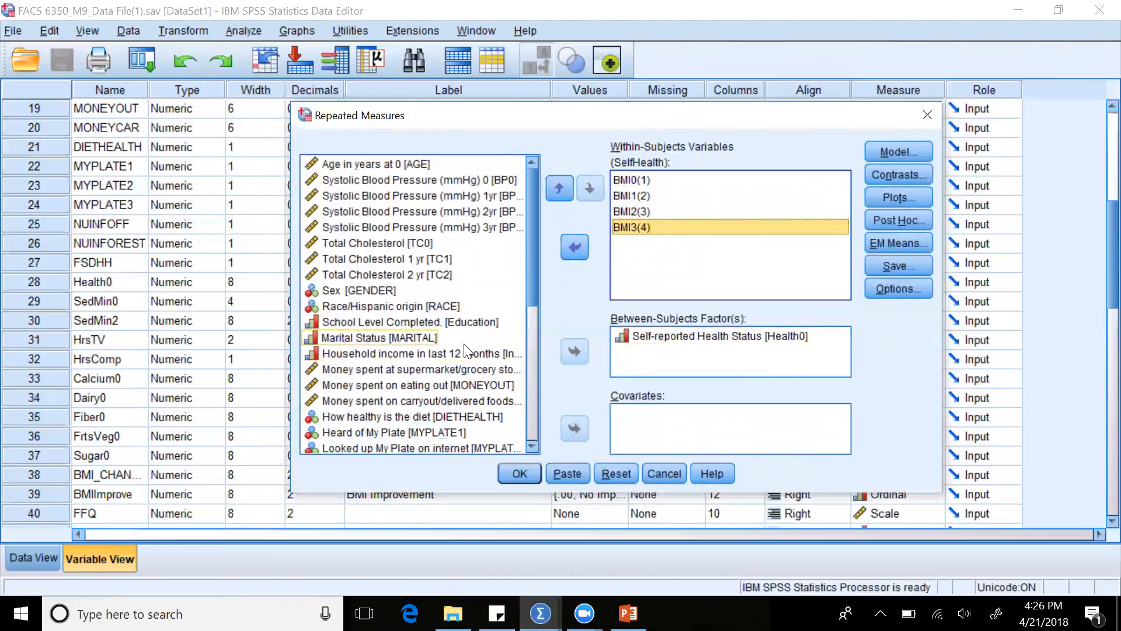
# Take Self-reported Health Status [Health0] out of the between-subjects factors and assign it there again.
pyautogui.scroll(-4, 467, 351)
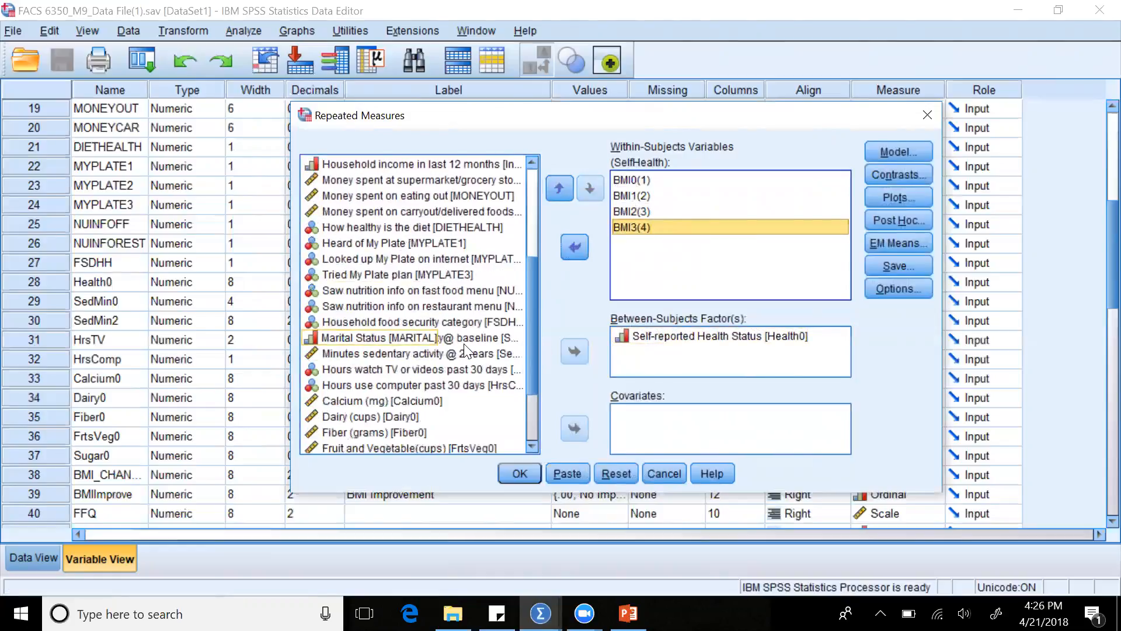
pyautogui.click(672, 335)
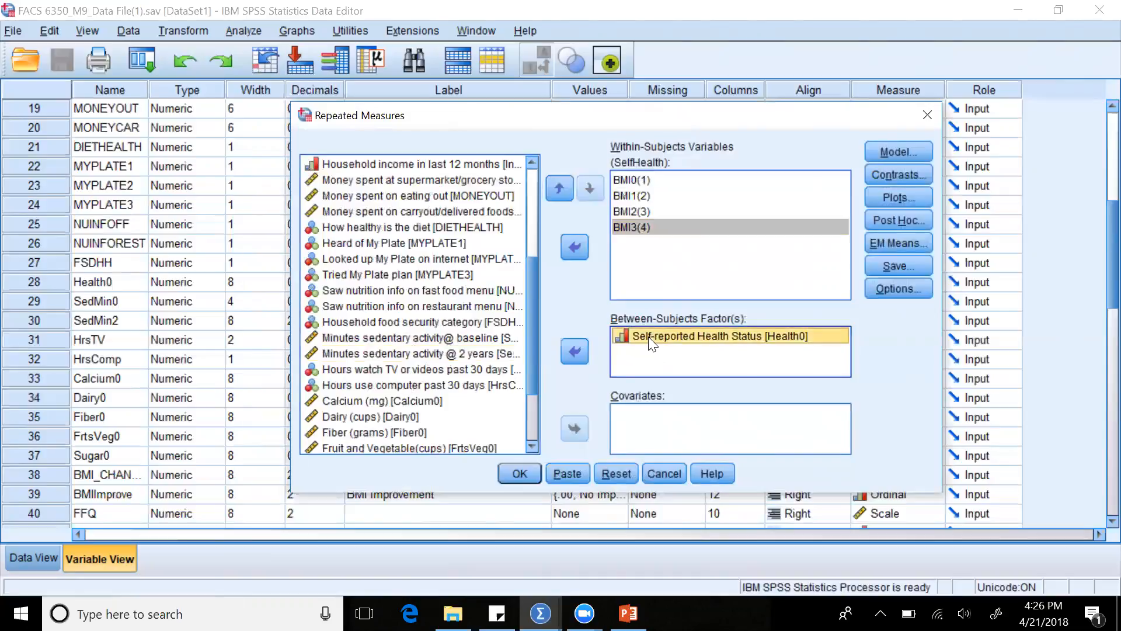
pyautogui.click(574, 352)
pyautogui.scroll(4, 462, 273)
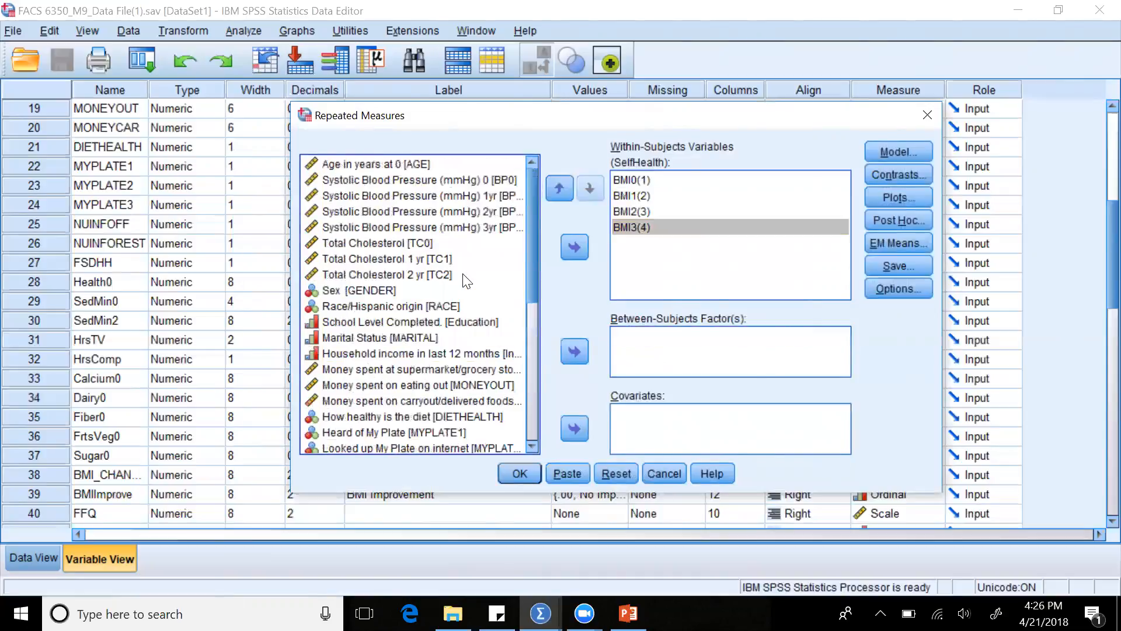
pyautogui.scroll(-4, 463, 274)
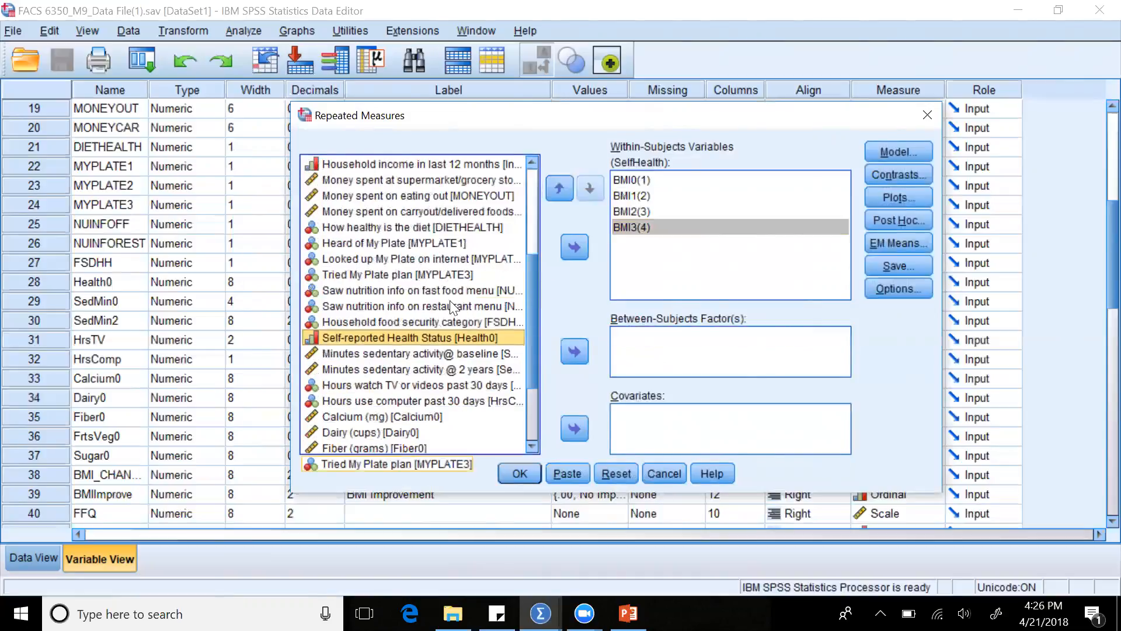
pyautogui.click(575, 352)
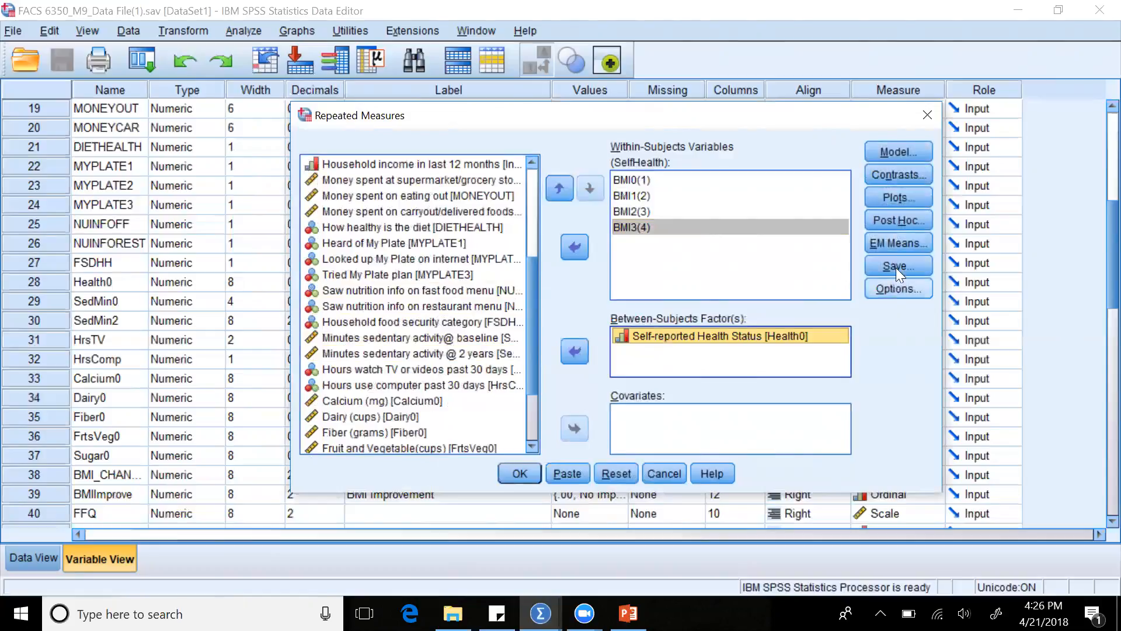
# Review the Model and Contrasts settings of the repeated measures analysis and close them without making changes.
pyautogui.click(905, 155)
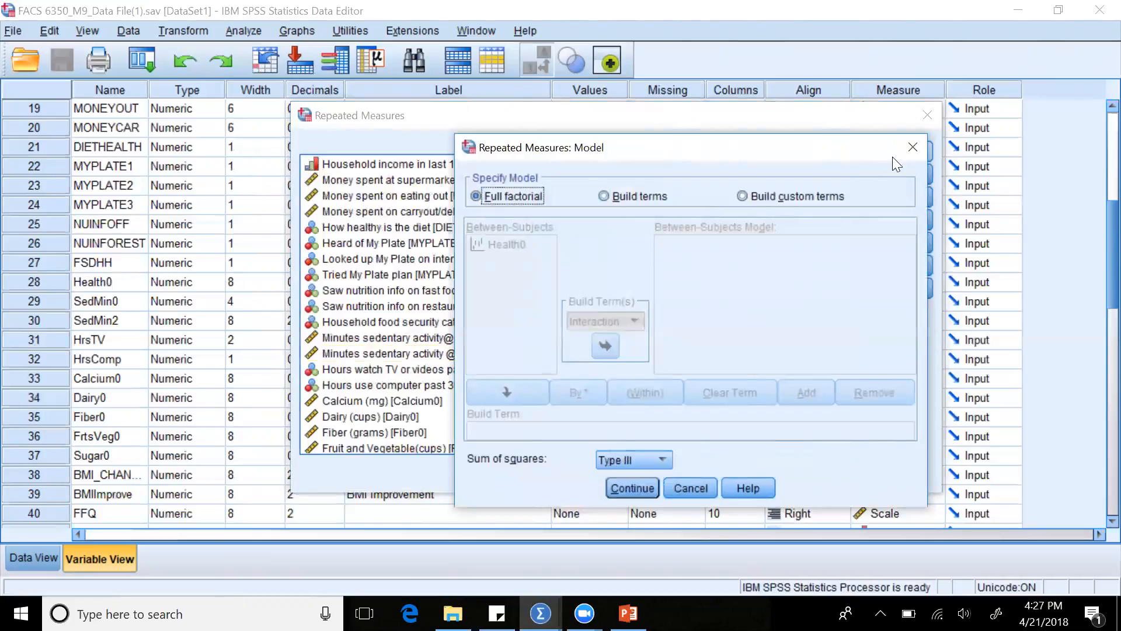
pyautogui.click(902, 154)
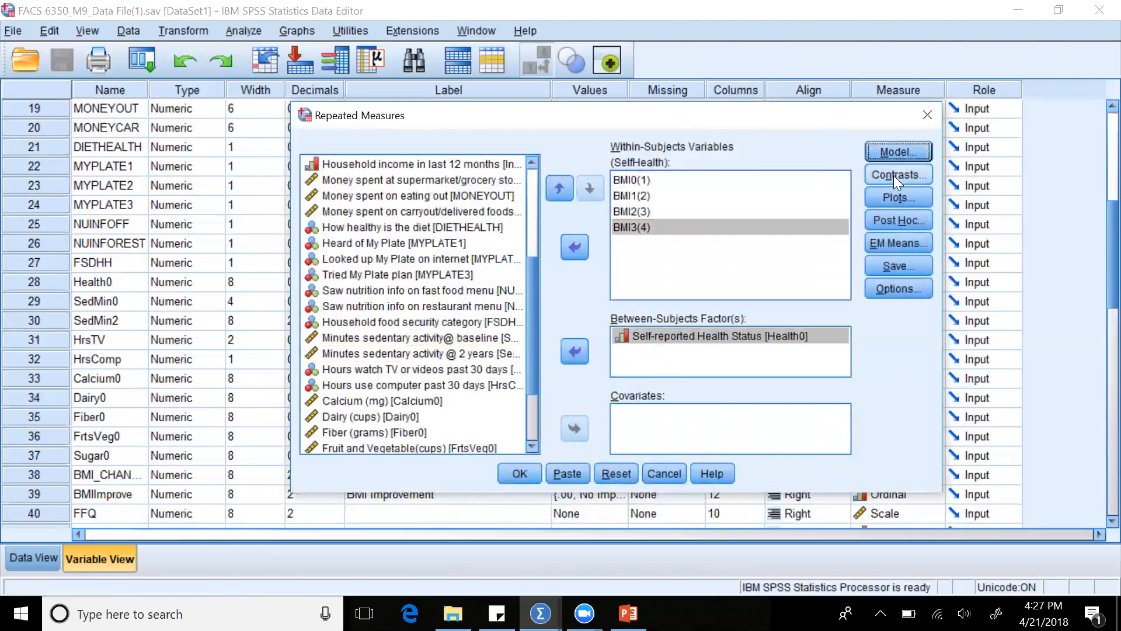
pyautogui.click(896, 176)
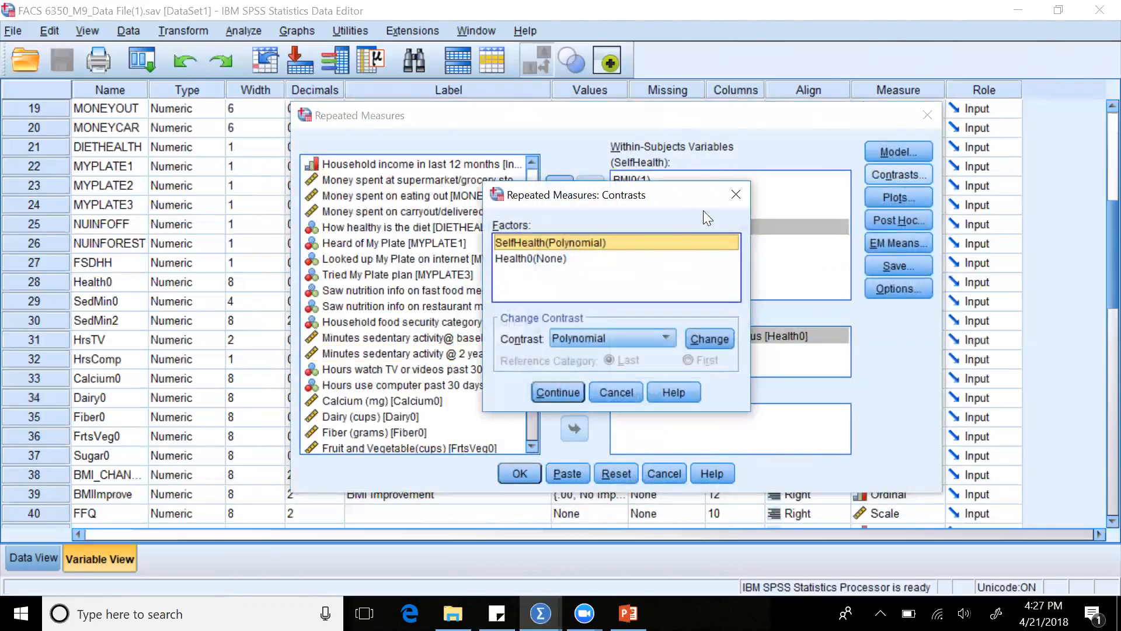
pyautogui.click(736, 195)
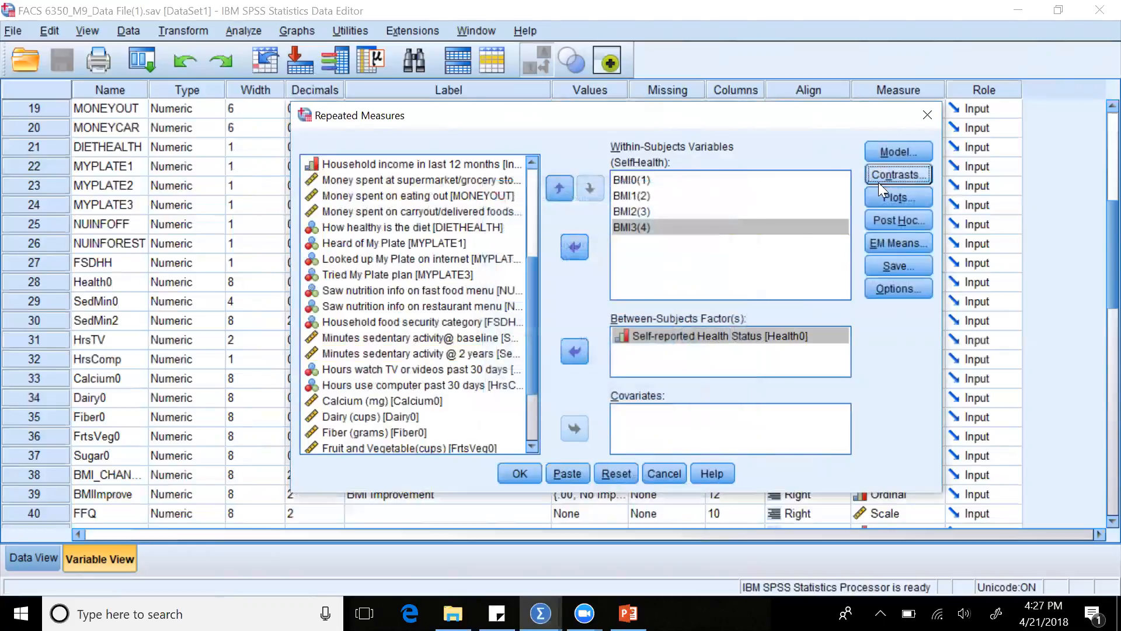
# Add a profile plot with Health0 on the horizontal axis and SelfHealth as separate lines.
pyautogui.click(876, 198)
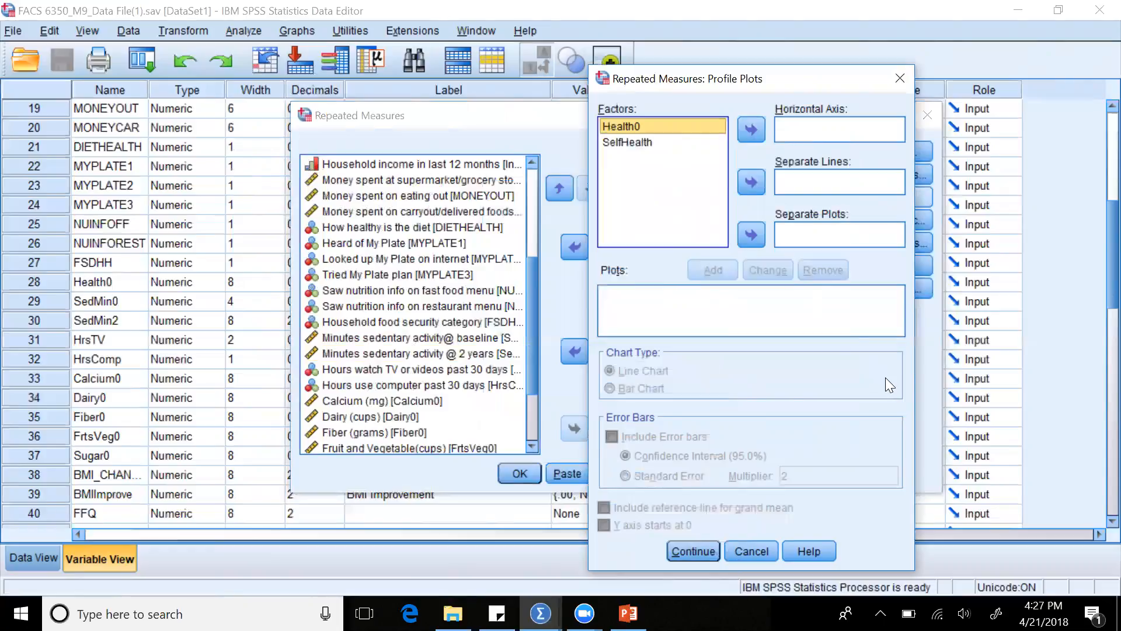
pyautogui.click(674, 125)
pyautogui.click(648, 143)
pyautogui.click(641, 144)
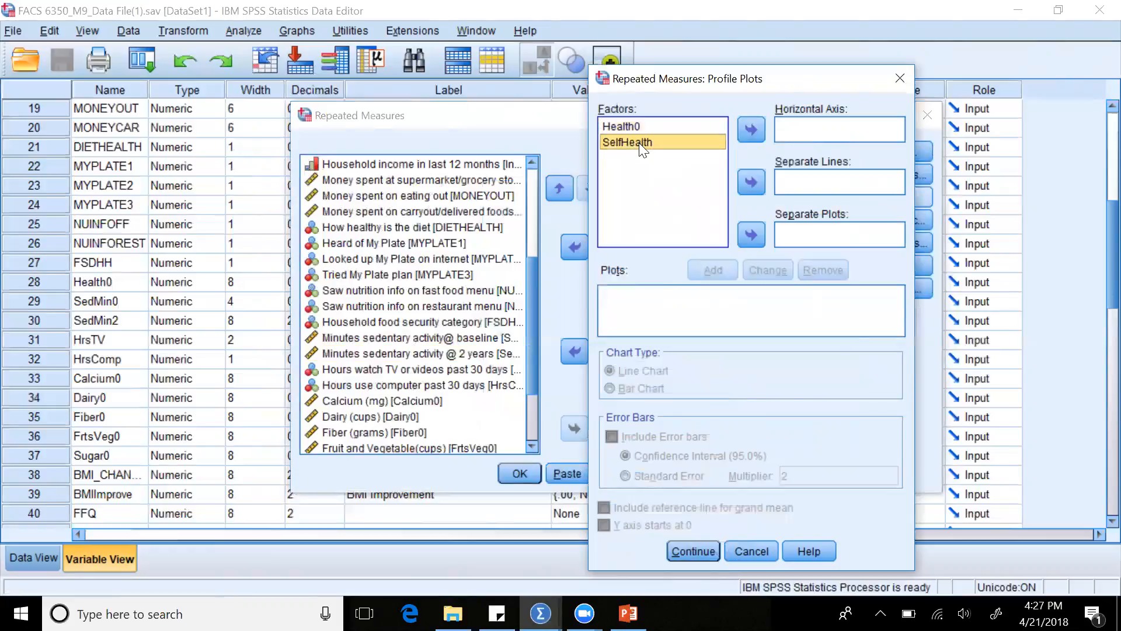
pyautogui.click(752, 182)
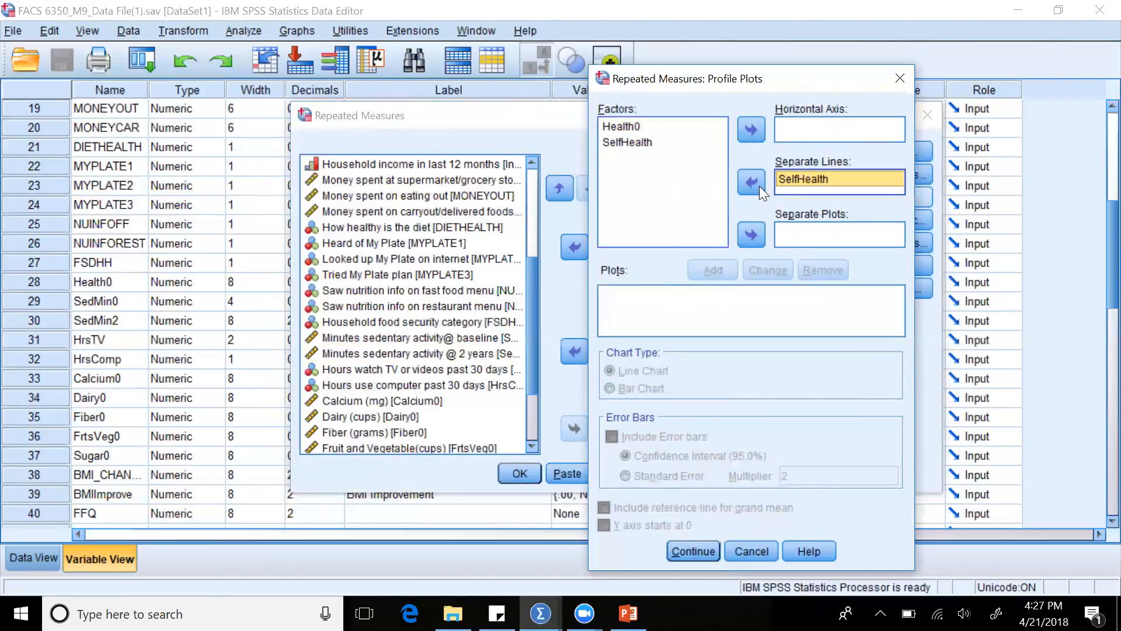
pyautogui.click(630, 127)
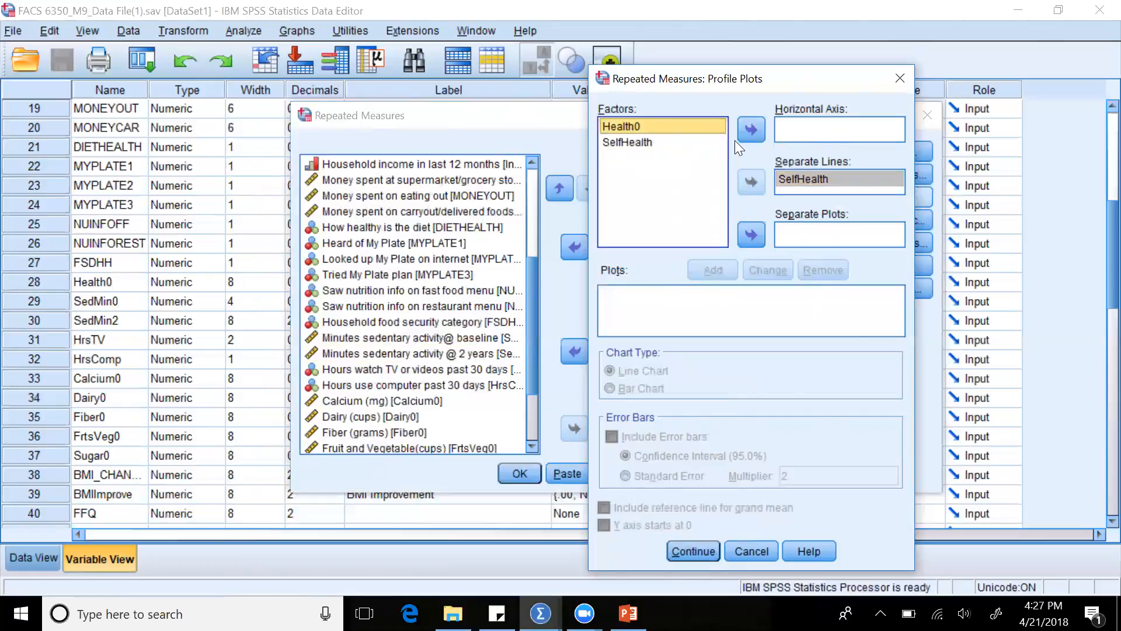
pyautogui.click(753, 130)
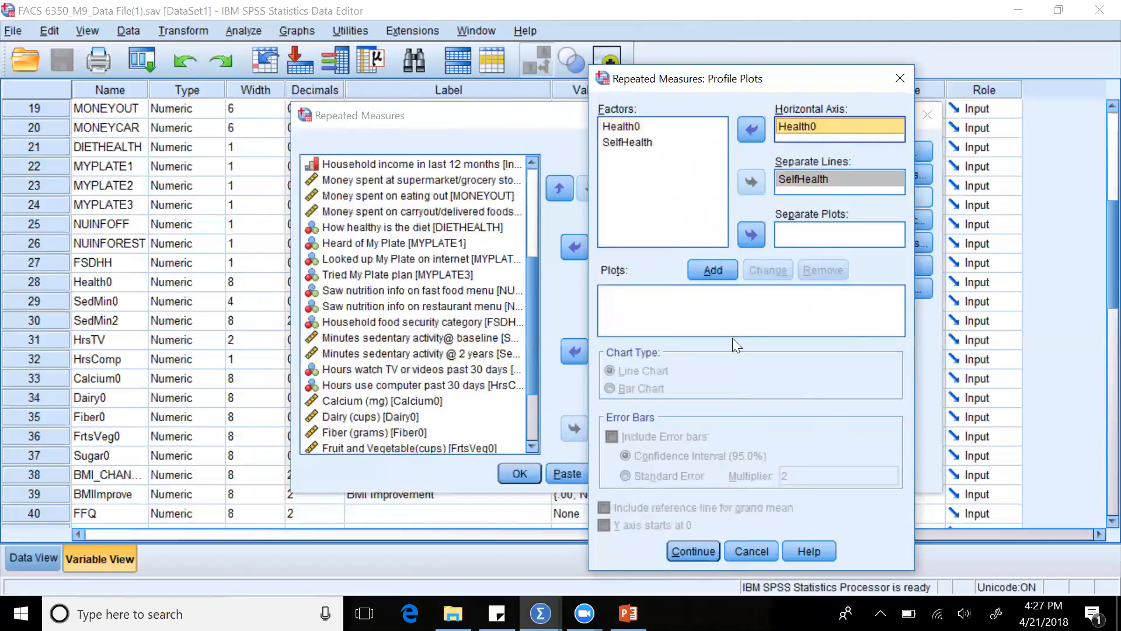
pyautogui.click(730, 270)
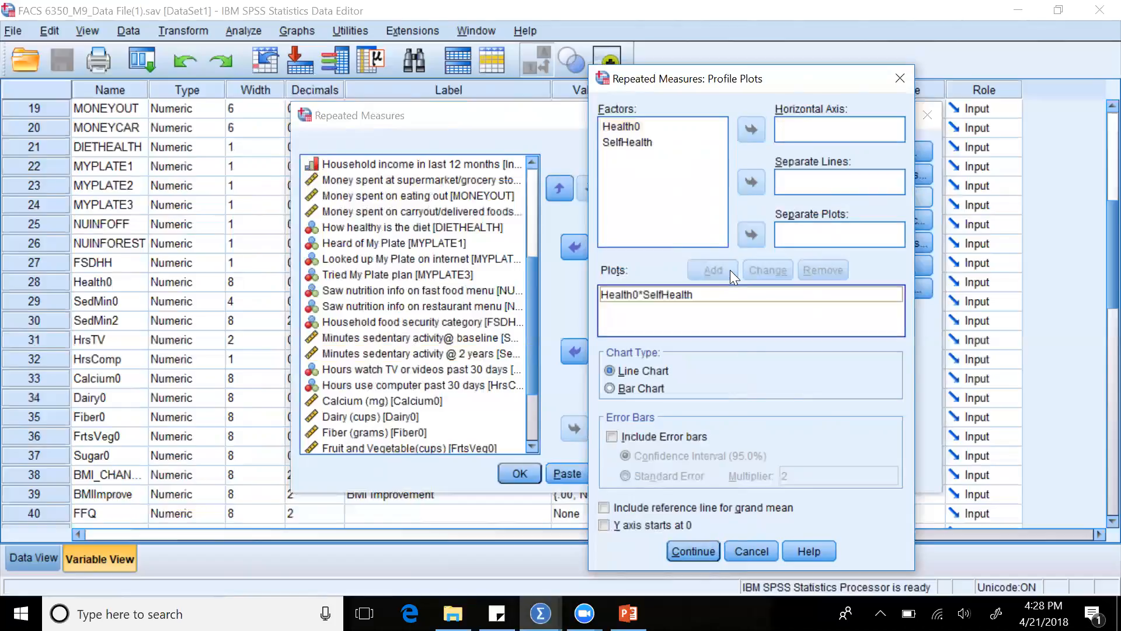
# Accept the profile plot settings and review the post hoc comparison options, closing them without making changes.
pyautogui.click(694, 551)
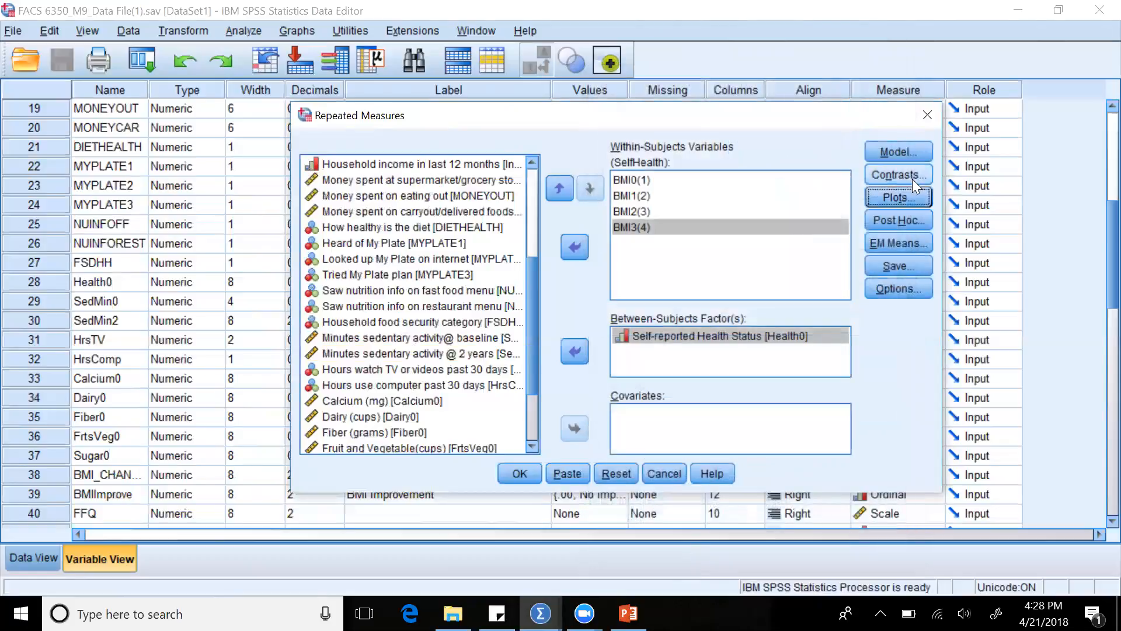
pyautogui.click(903, 220)
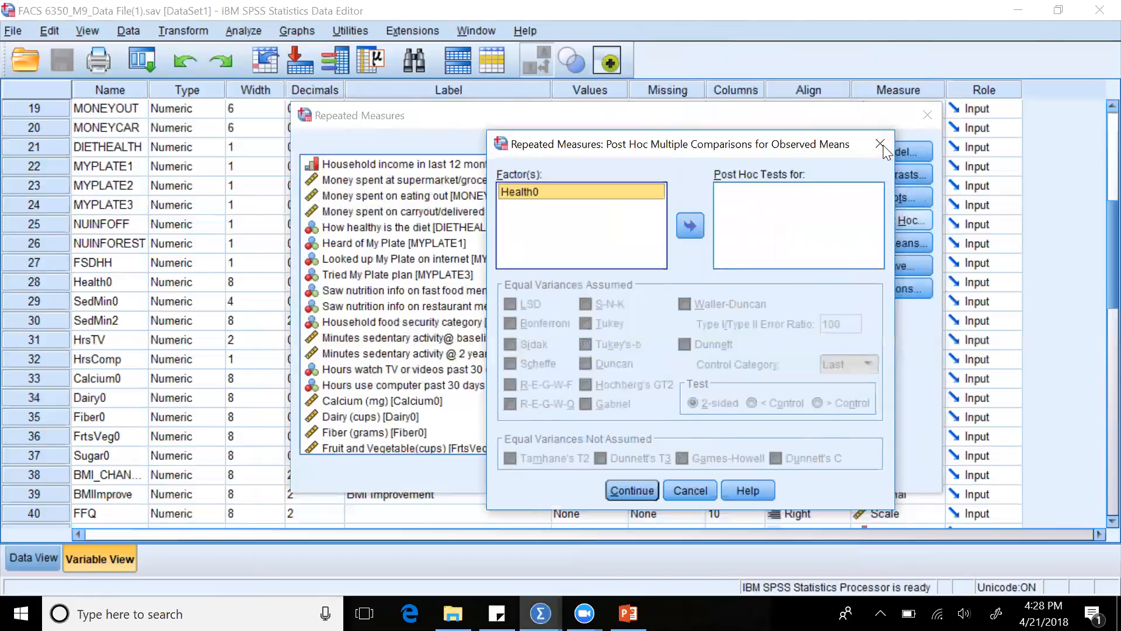
pyautogui.click(881, 144)
# Choose Bonferroni as the confidence interval adjustment for the estimated marginal means of SelfHealth and accept the settings.
pyautogui.click(884, 237)
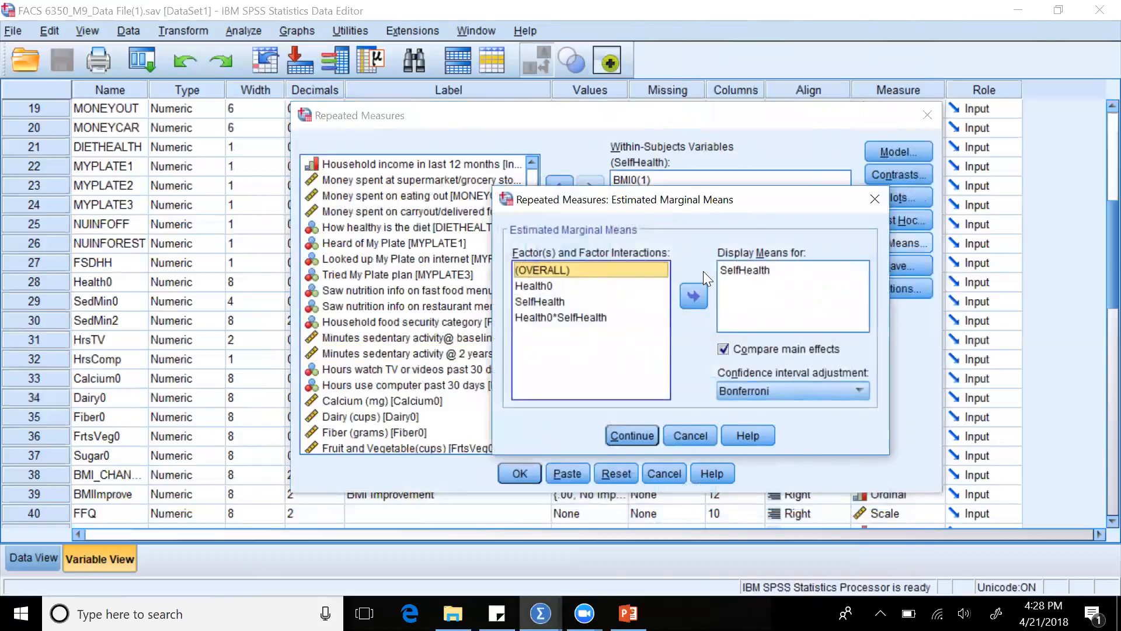
pyautogui.click(600, 302)
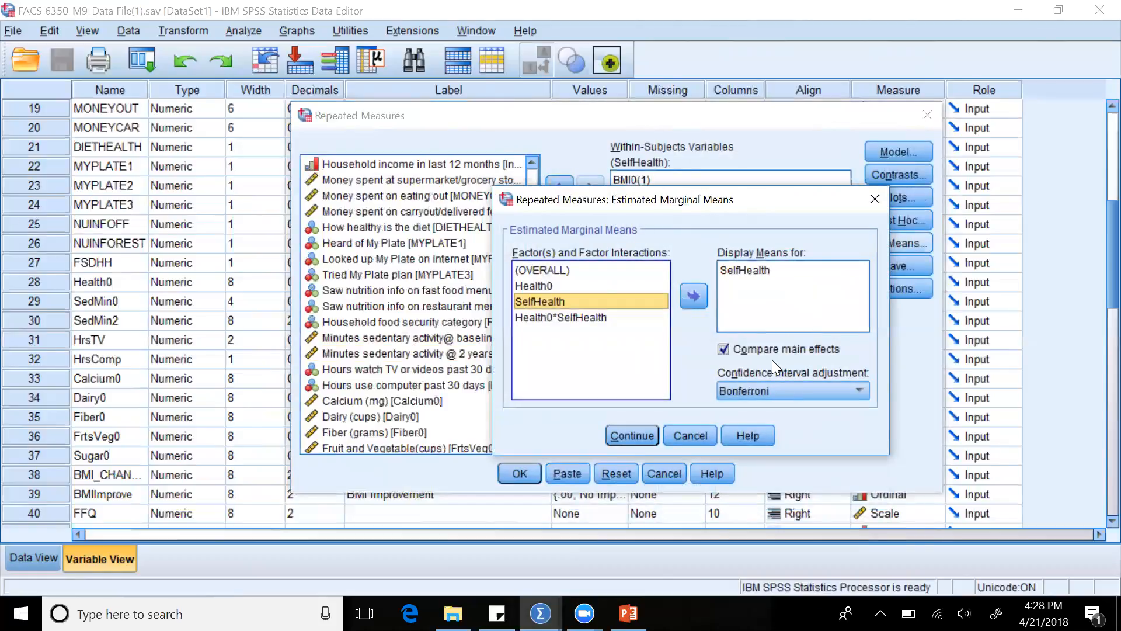
pyautogui.click(830, 391)
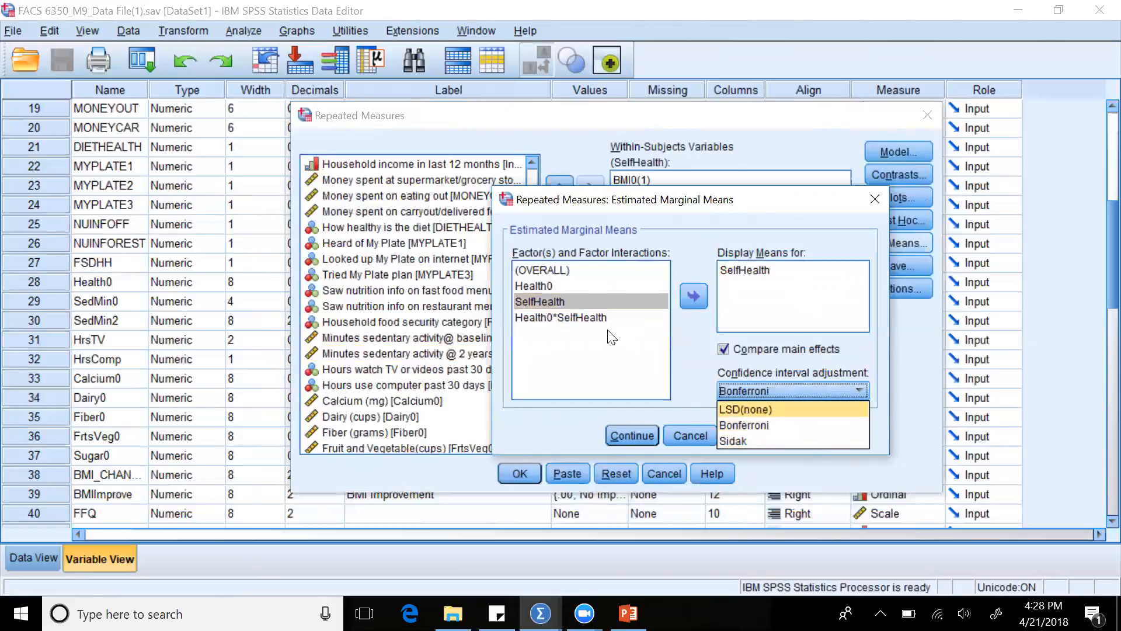
pyautogui.click(744, 424)
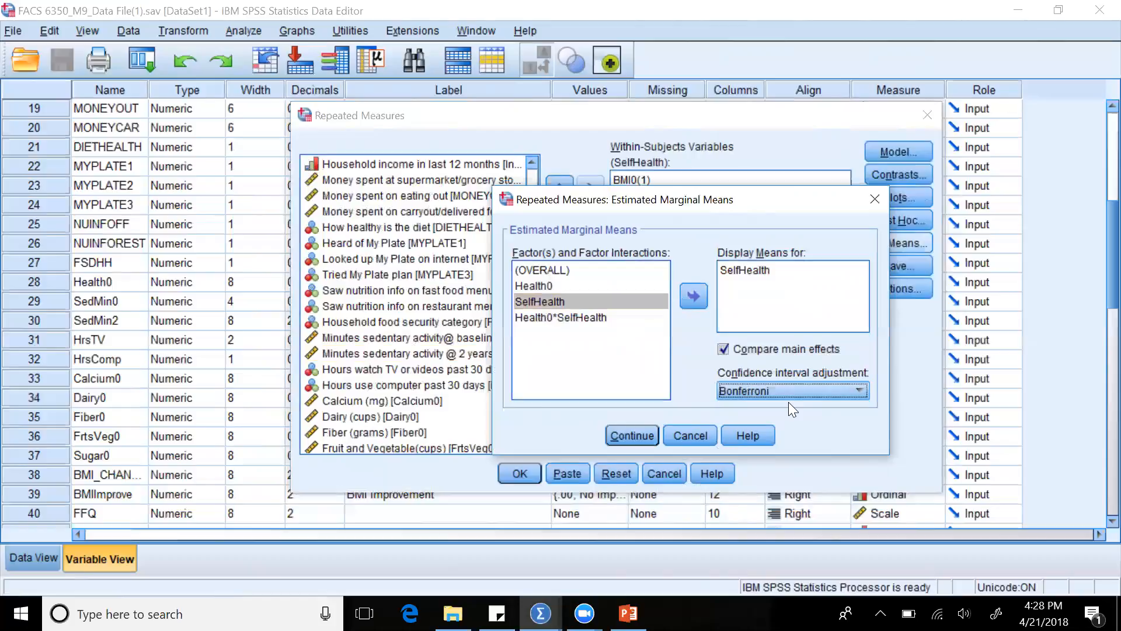
pyautogui.click(647, 437)
# Turn off the spread vs. level plot in the repeated measures display options and accept them.
pyautogui.click(898, 289)
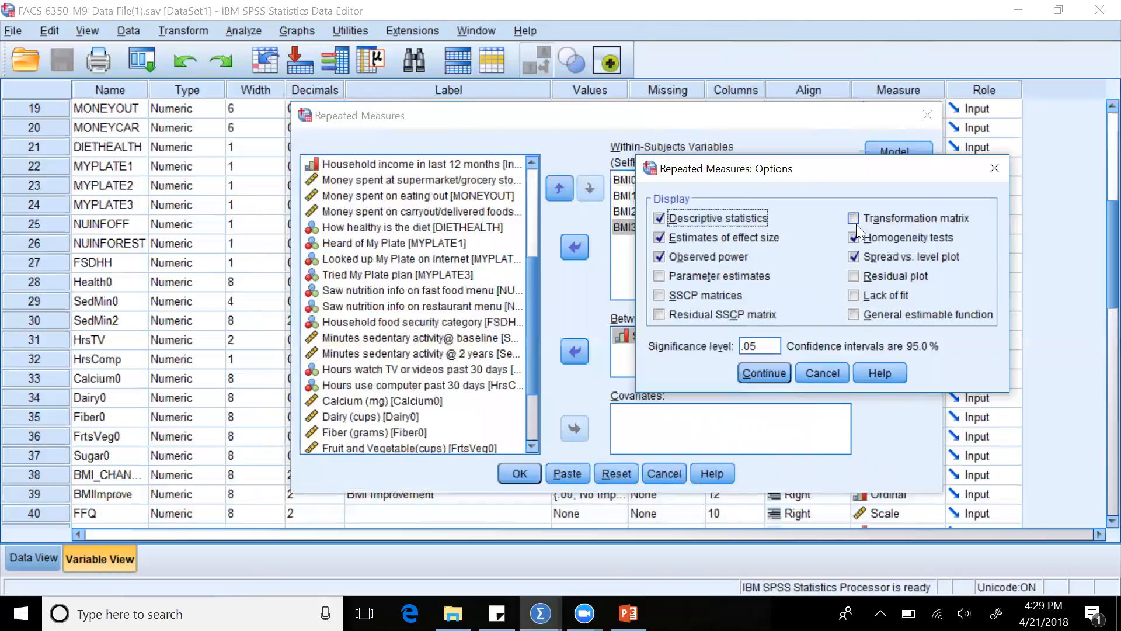
pyautogui.click(854, 256)
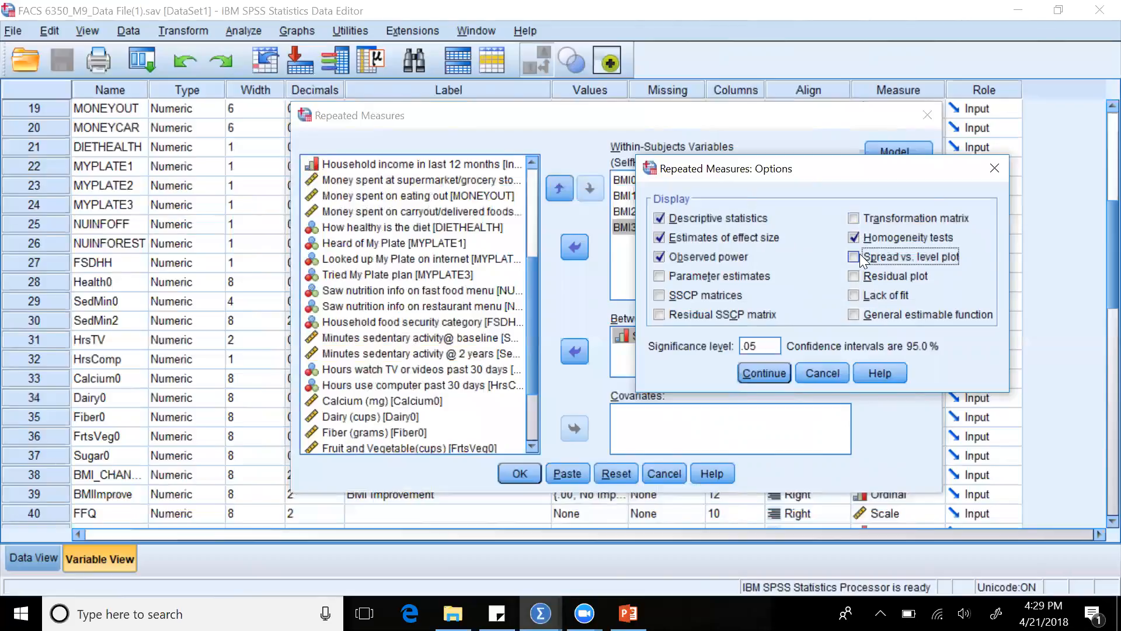
pyautogui.click(775, 377)
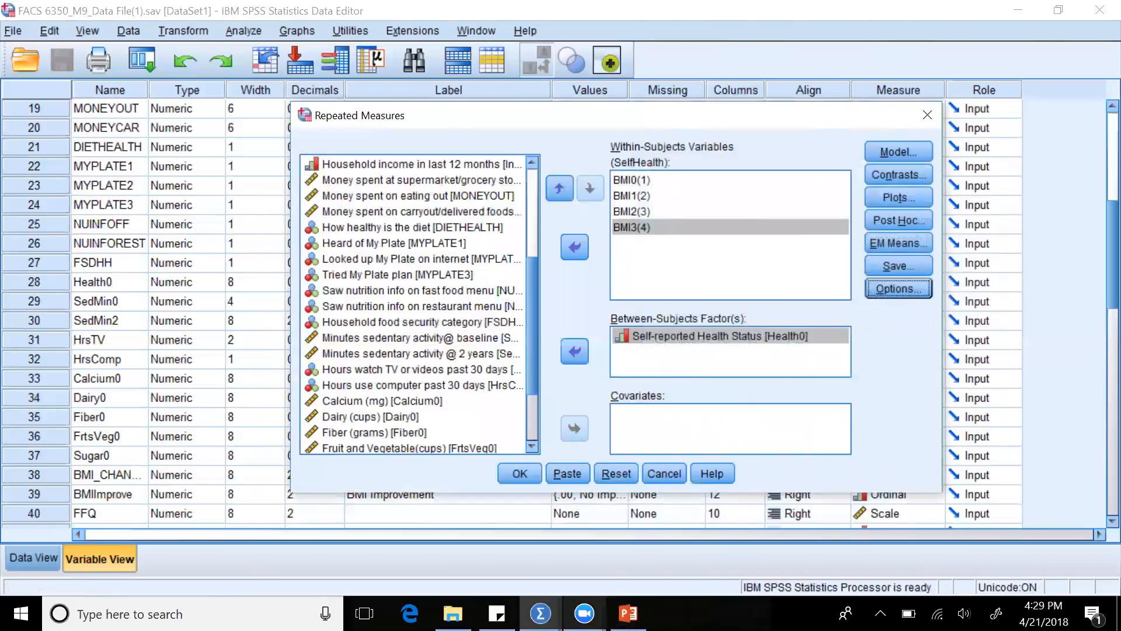
# Switch to the Repeated Measures ANOVA presentation in PowerPoint, start the slide show from the Example & Variables slide, and advance to the Multivariate Tests slide.
pyautogui.moveTo(584, 613)
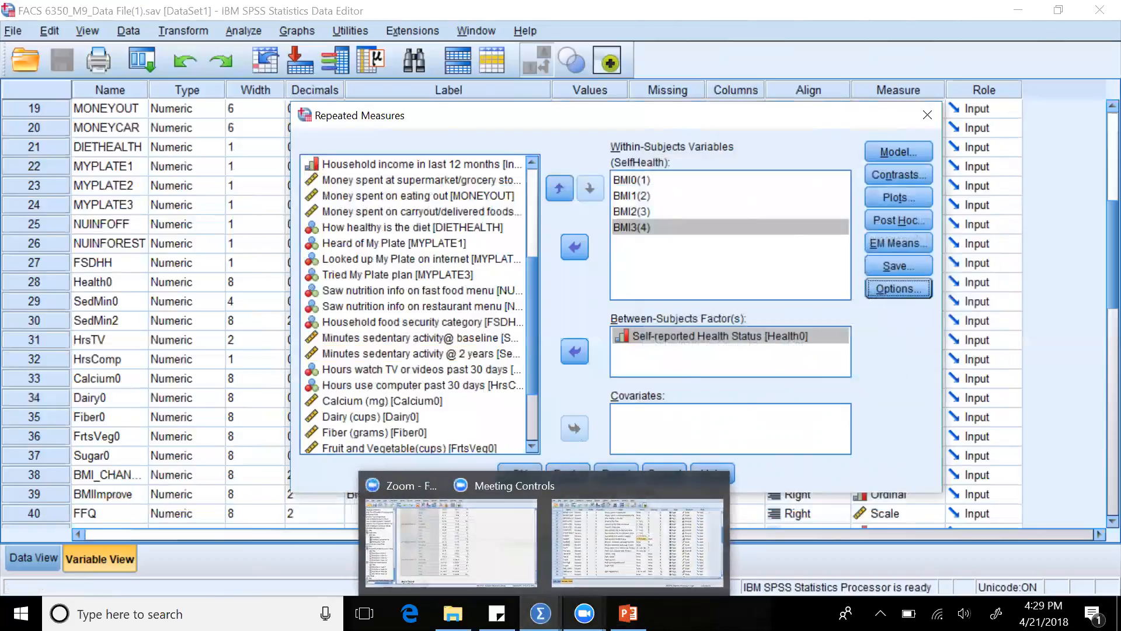
pyautogui.moveTo(628, 613)
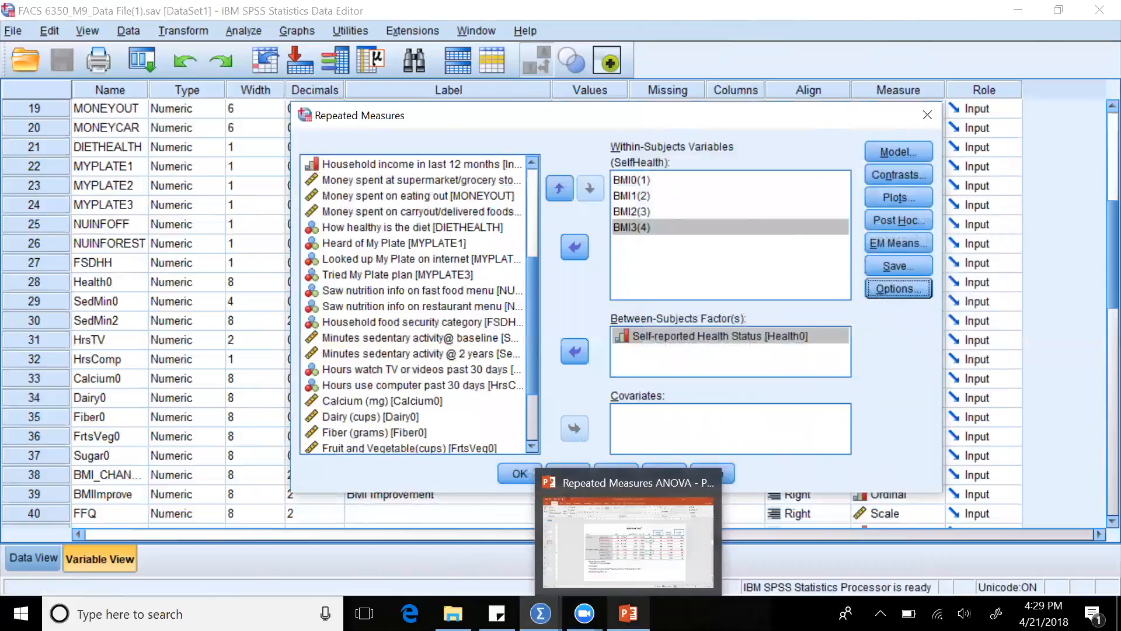
pyautogui.moveTo(631, 574)
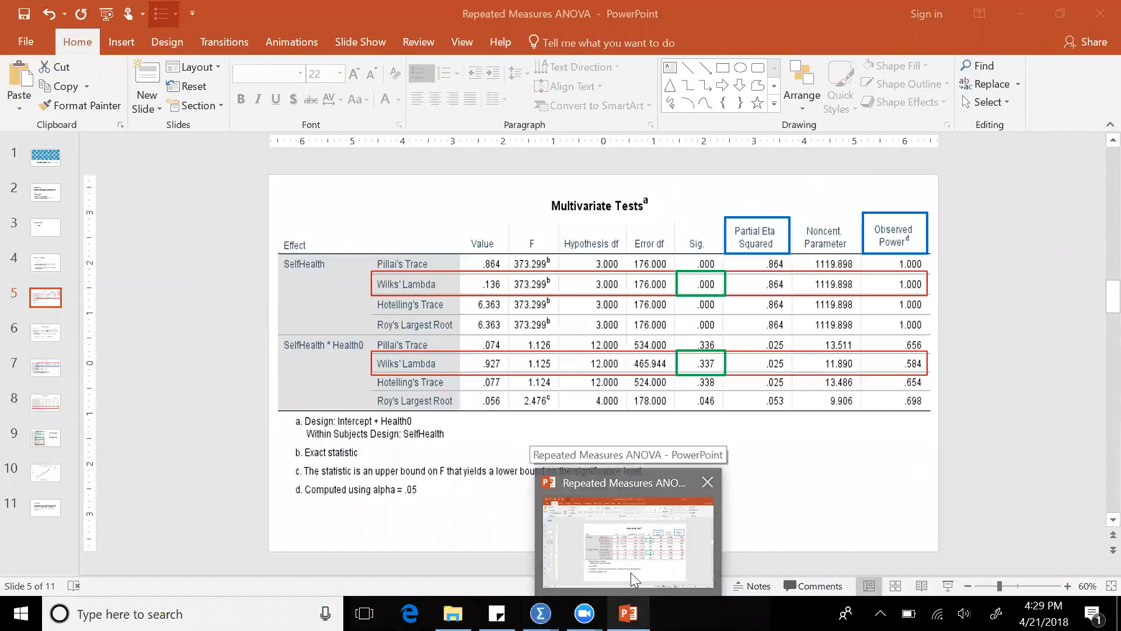
pyautogui.click(630, 573)
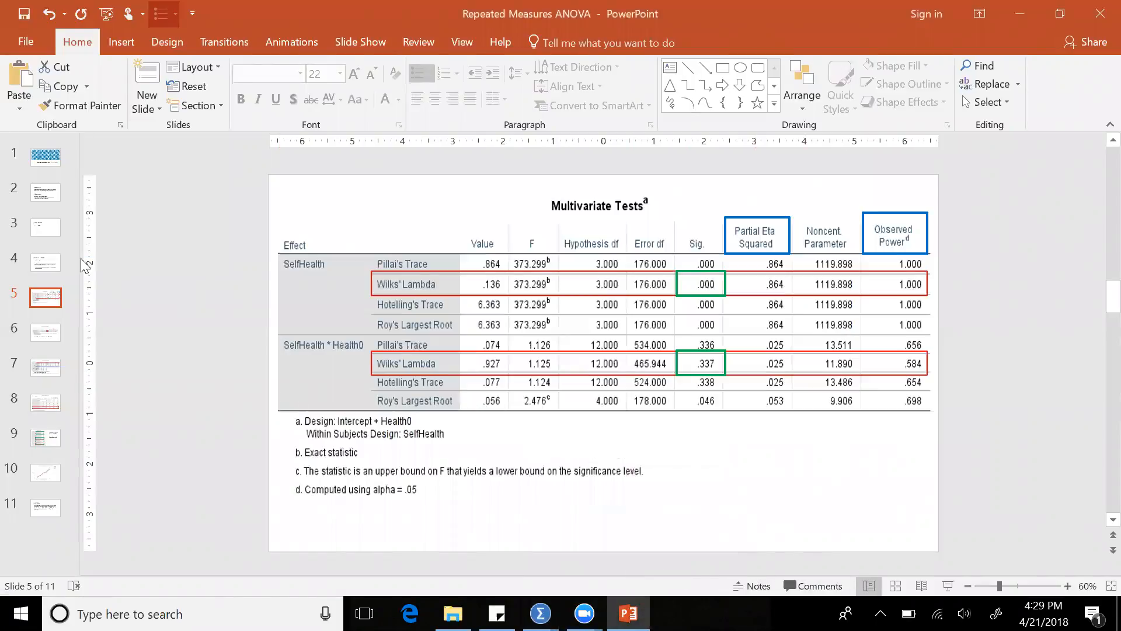
pyautogui.click(45, 262)
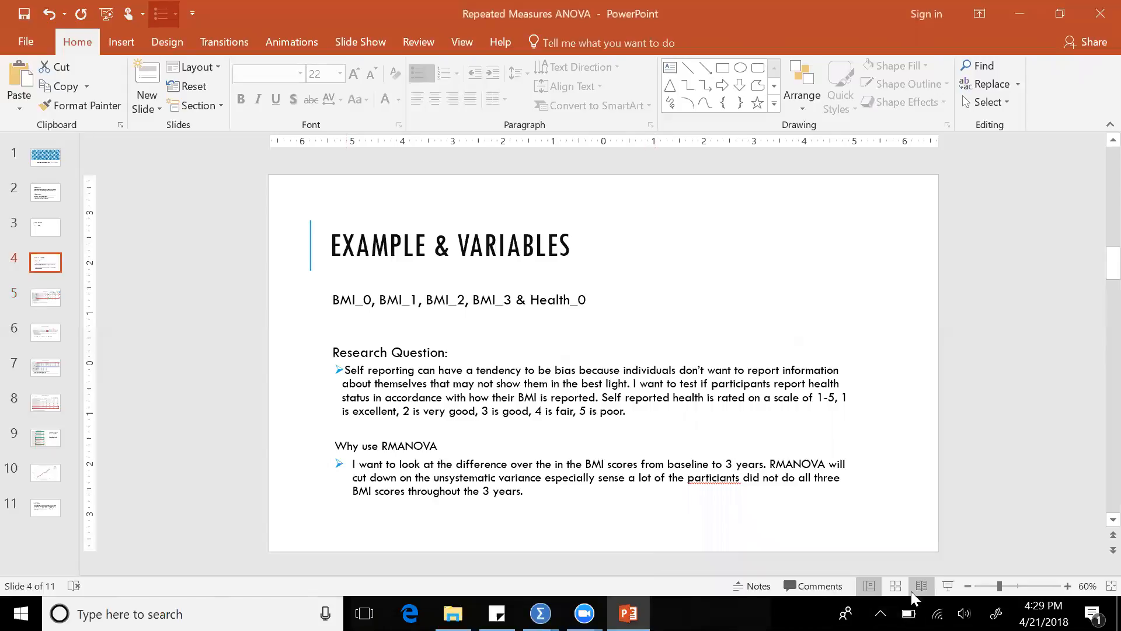
pyautogui.click(948, 586)
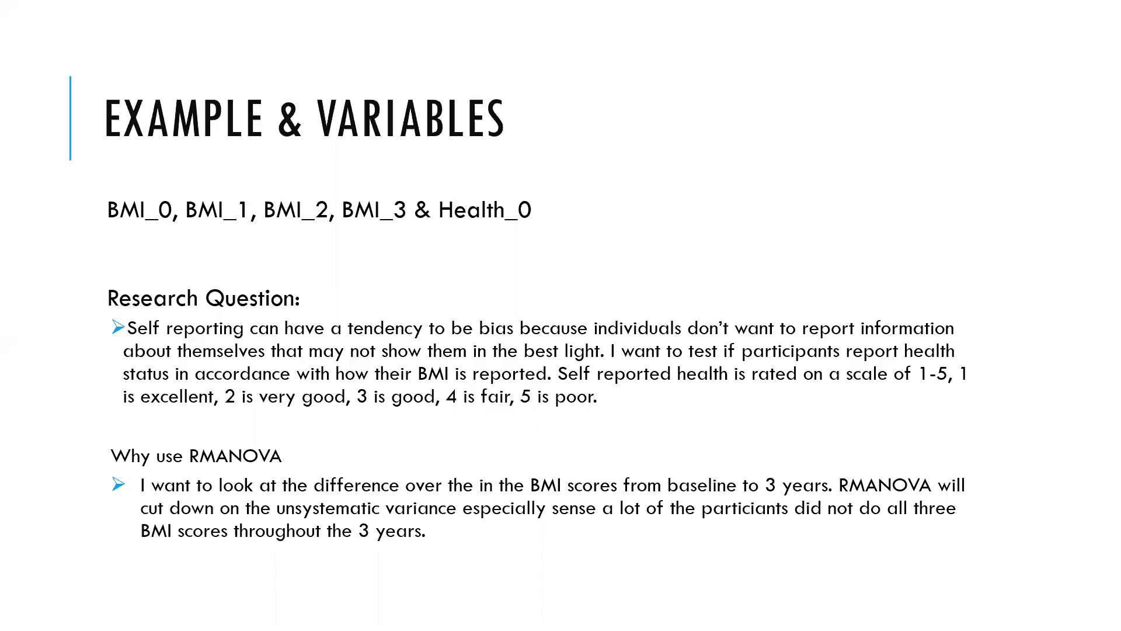
pyautogui.click(771, 476)
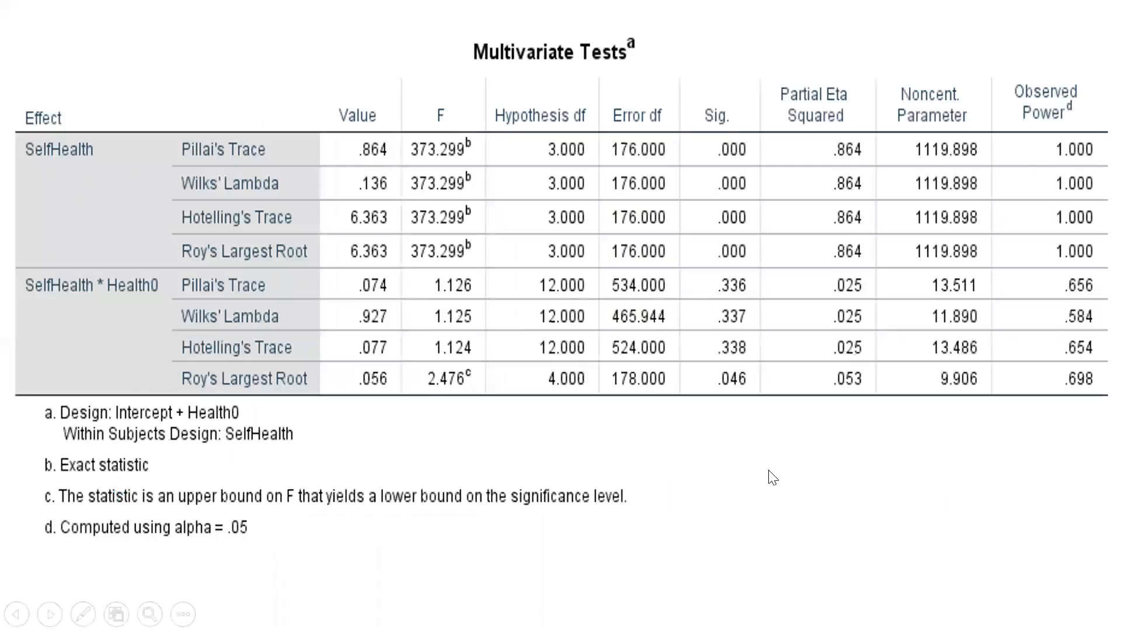